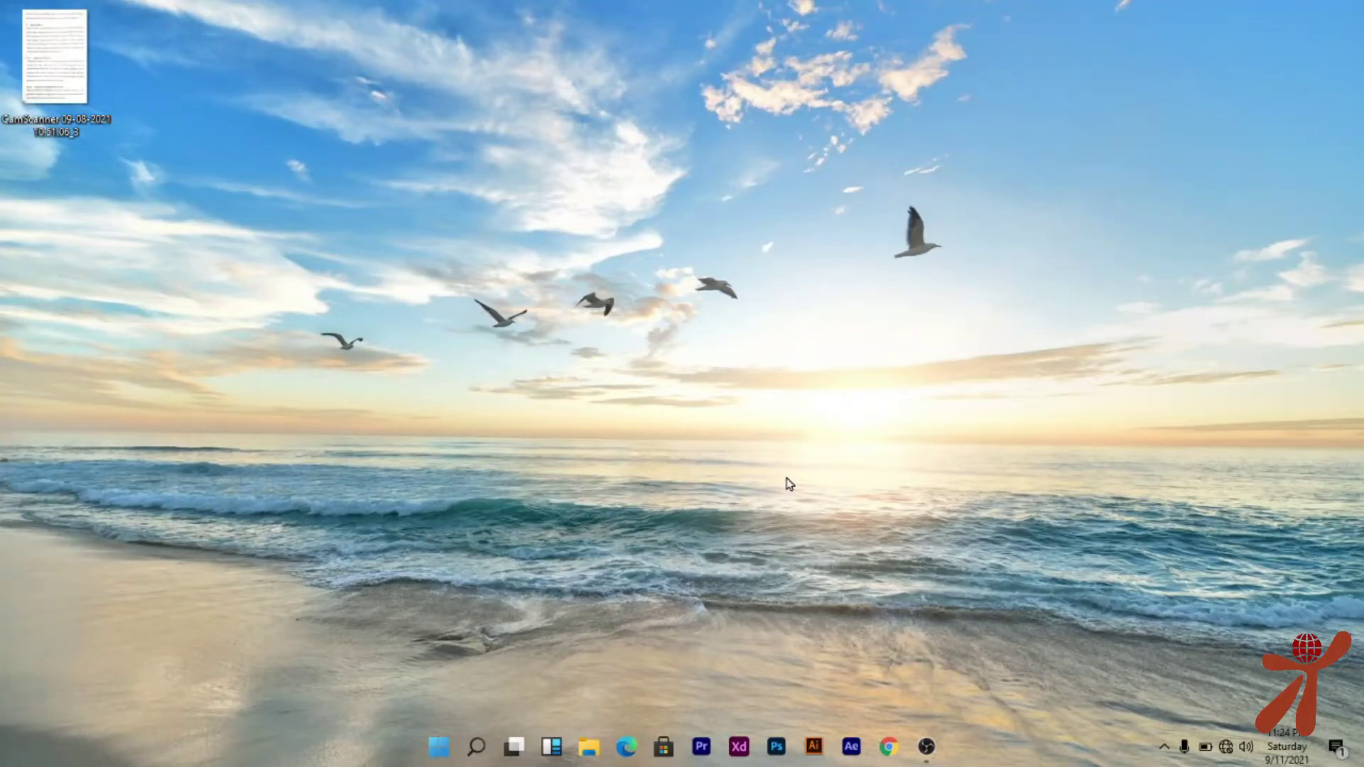
View the scanned CamScanner image on the desktop and check its file type in the file properties
double_click(40, 90)
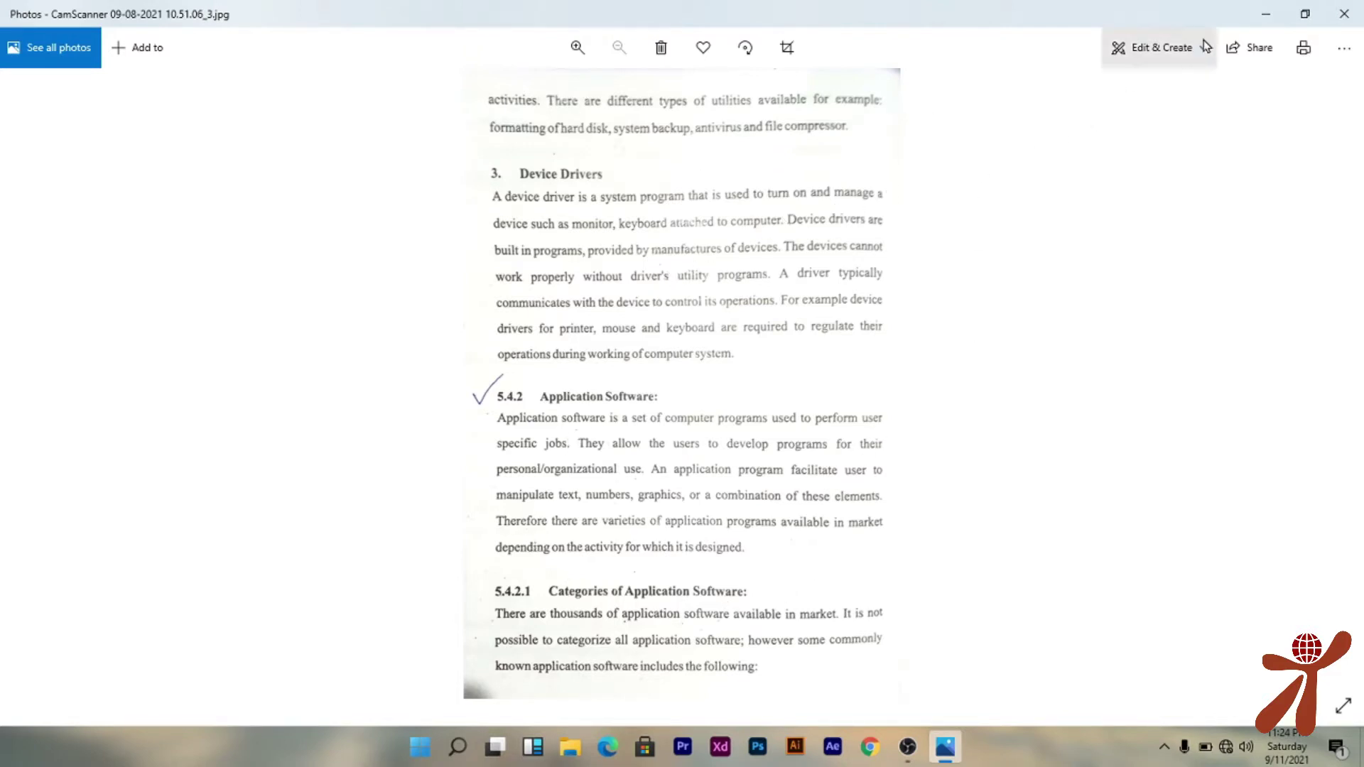
click(1348, 9)
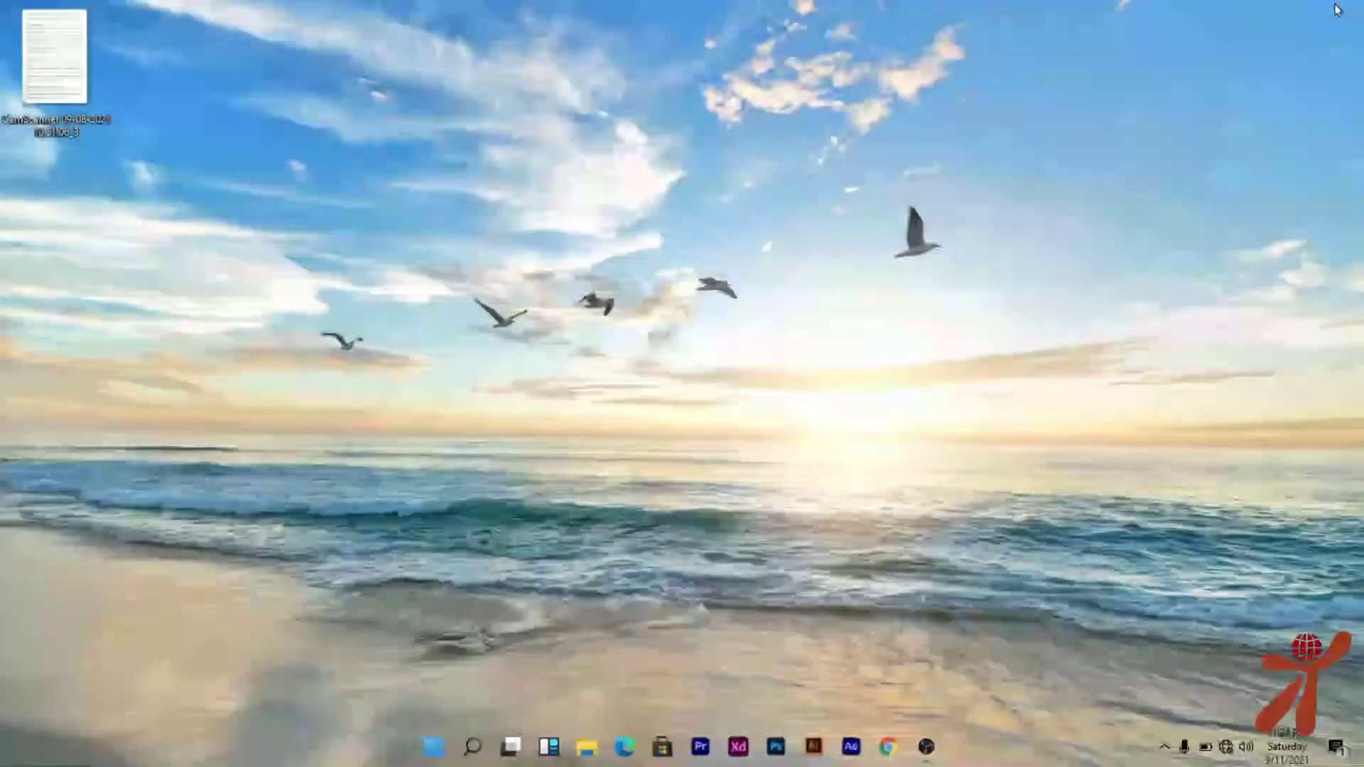
right_click(55, 72)
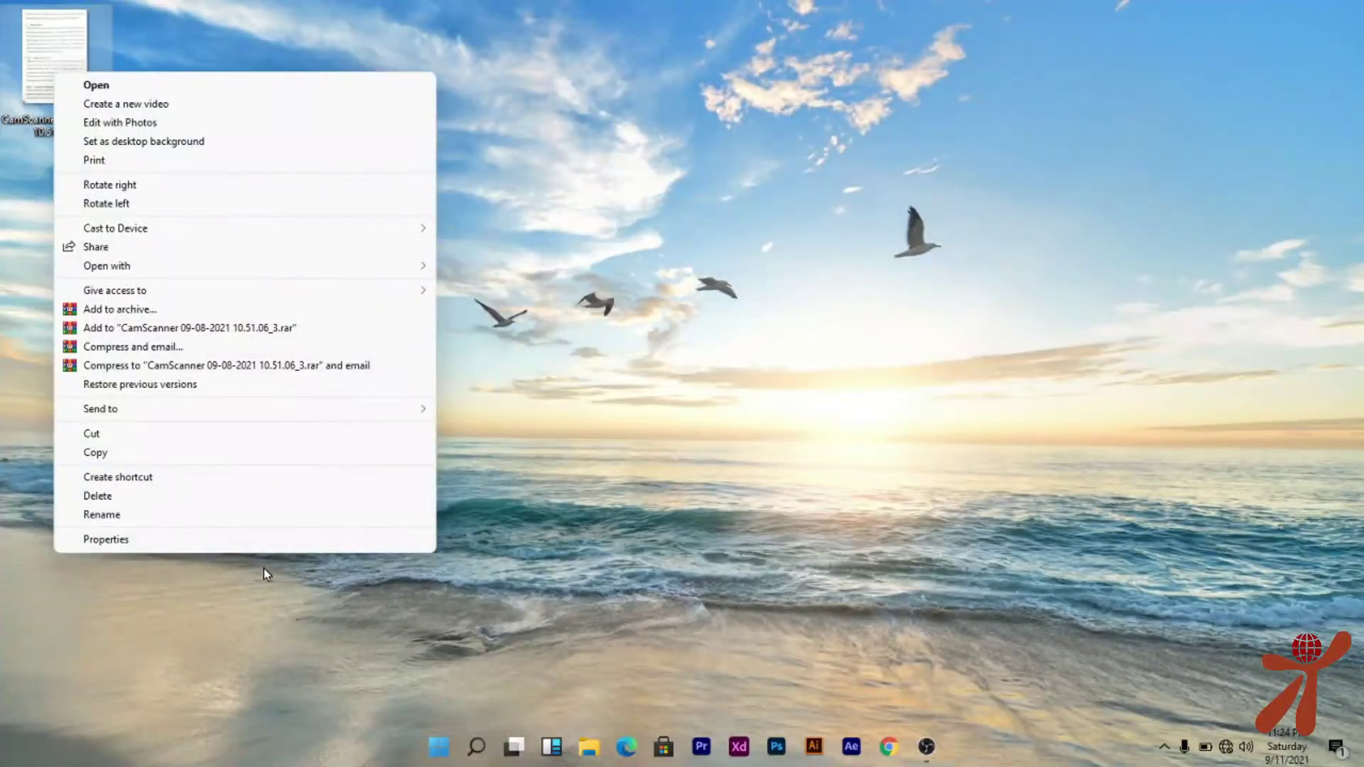
click(263, 541)
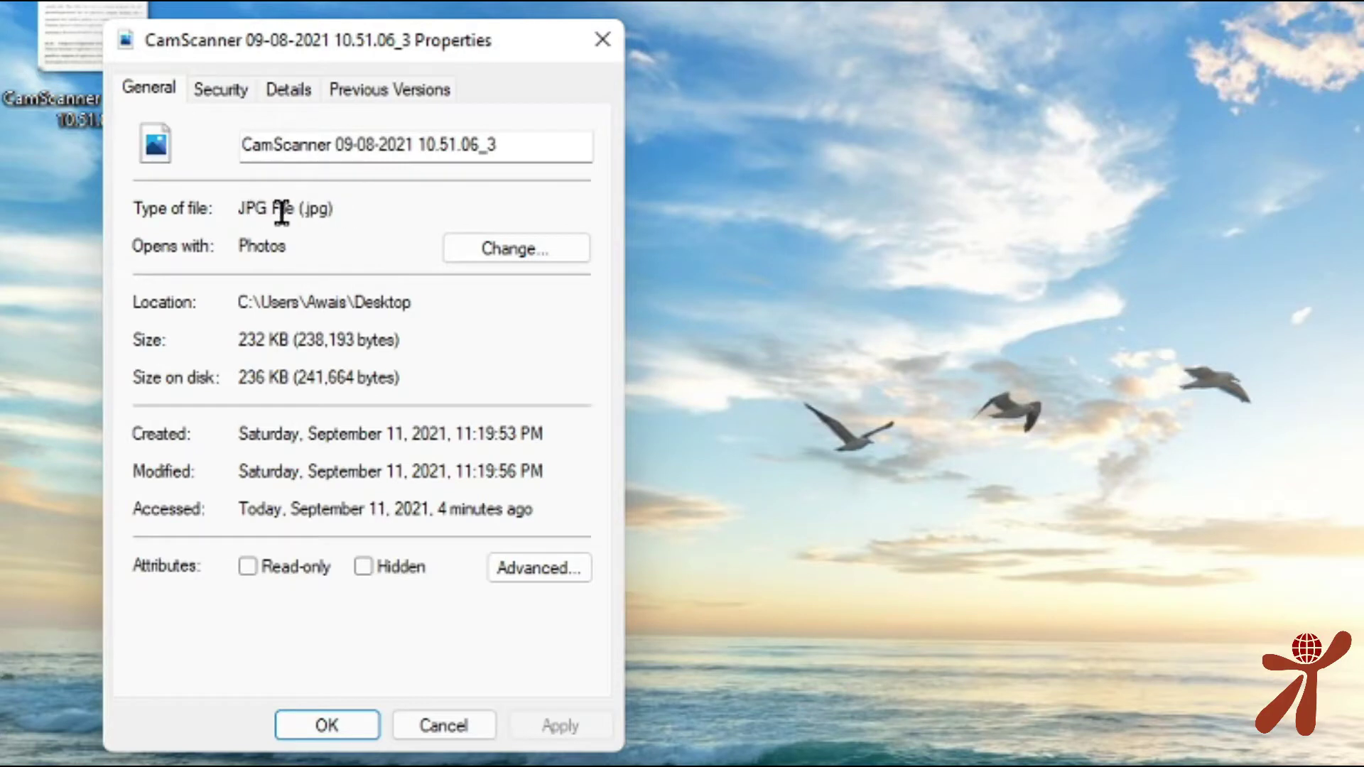
drag(240, 210, 335, 213)
drag(235, 205, 331, 208)
click(652, 203)
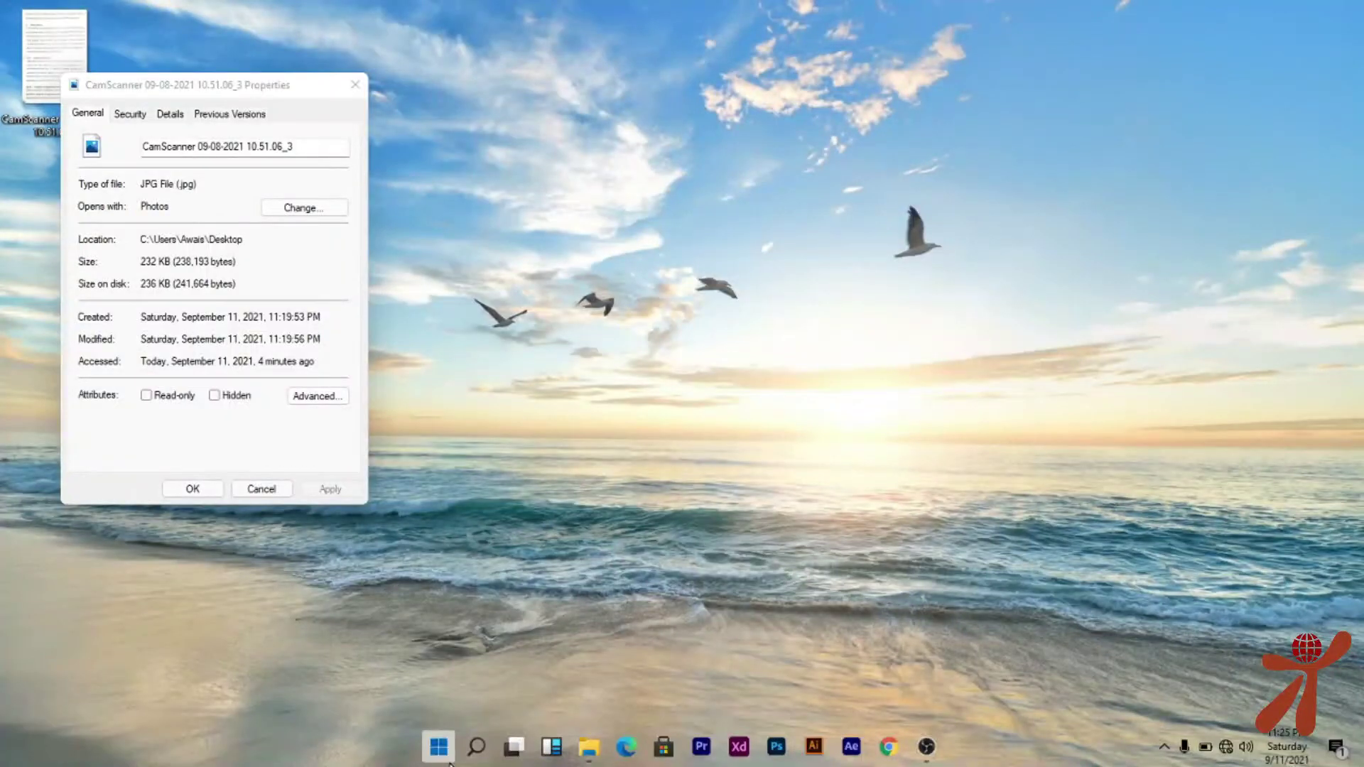
Launch Word 2016, dismiss the activation wizard and create a blank document
click(445, 754)
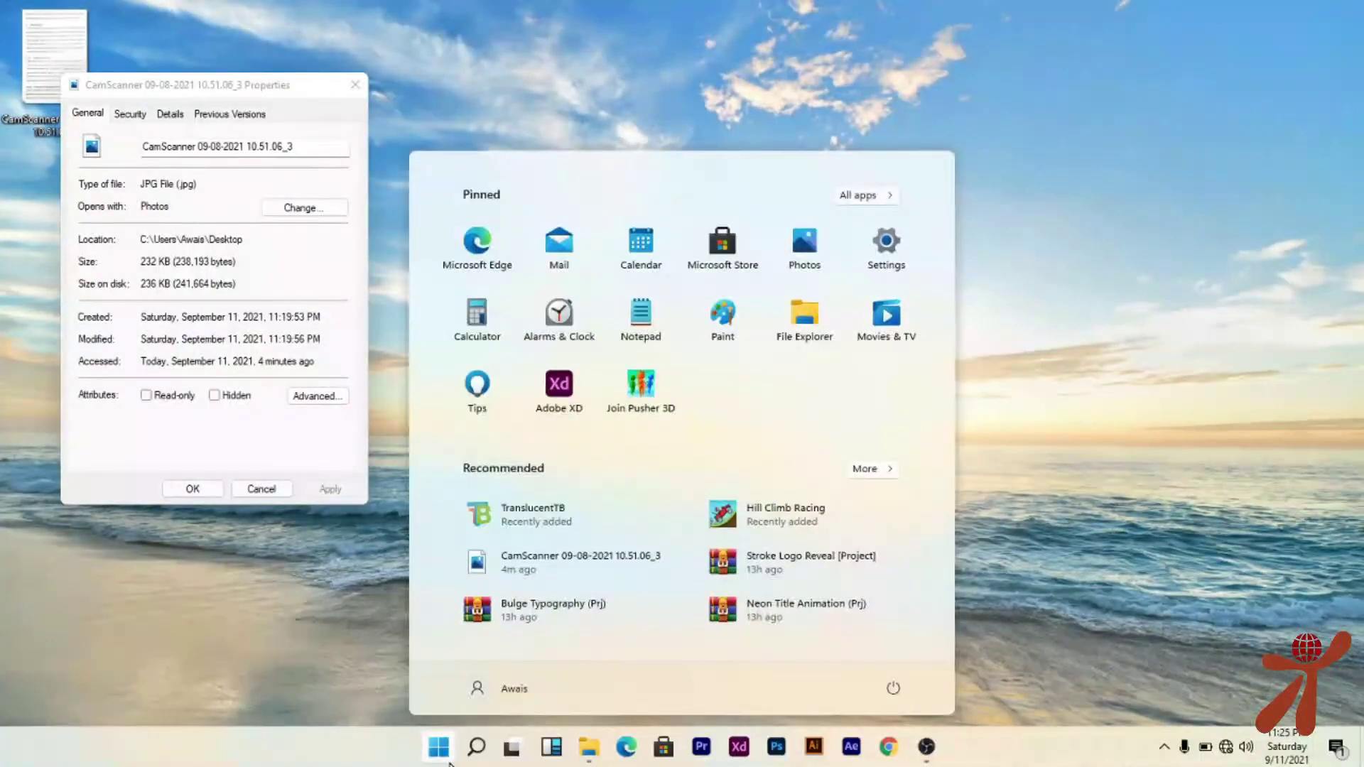
text(word 2016)
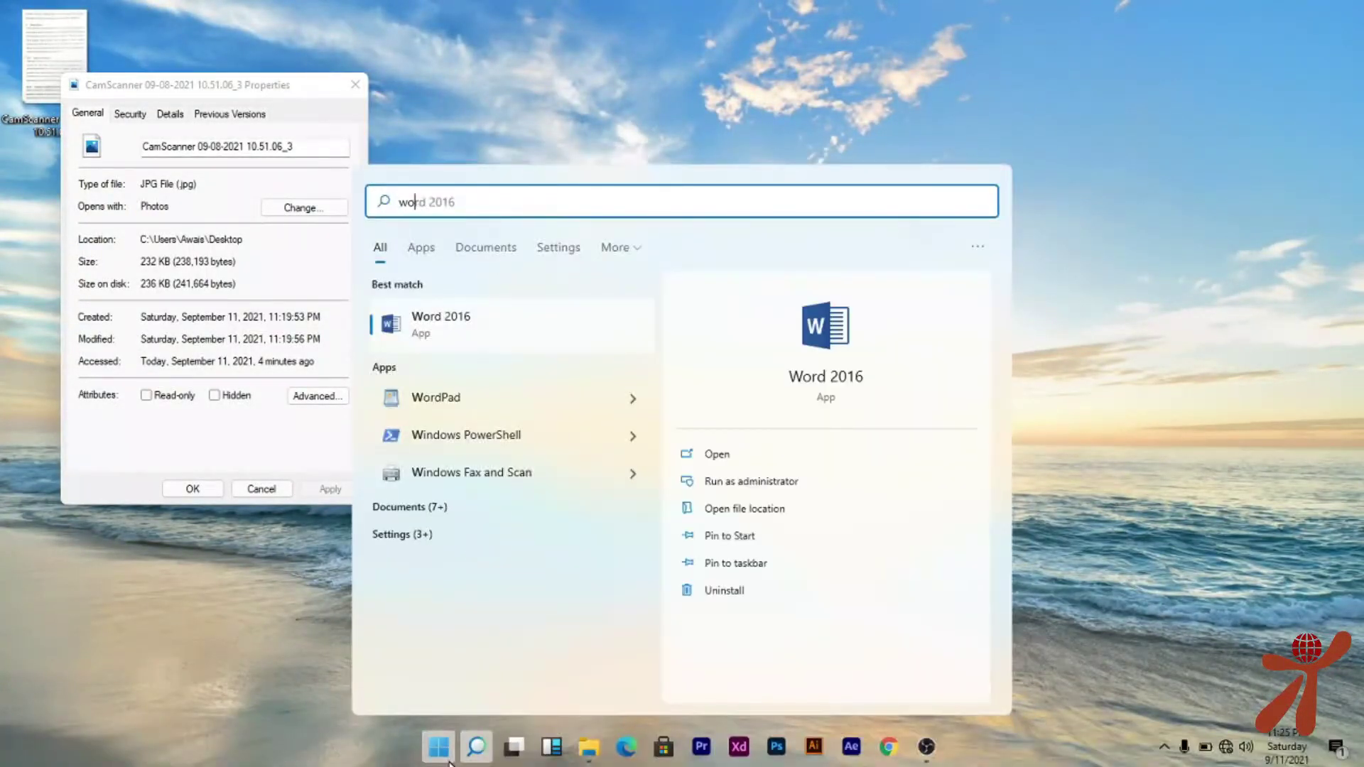
click(528, 315)
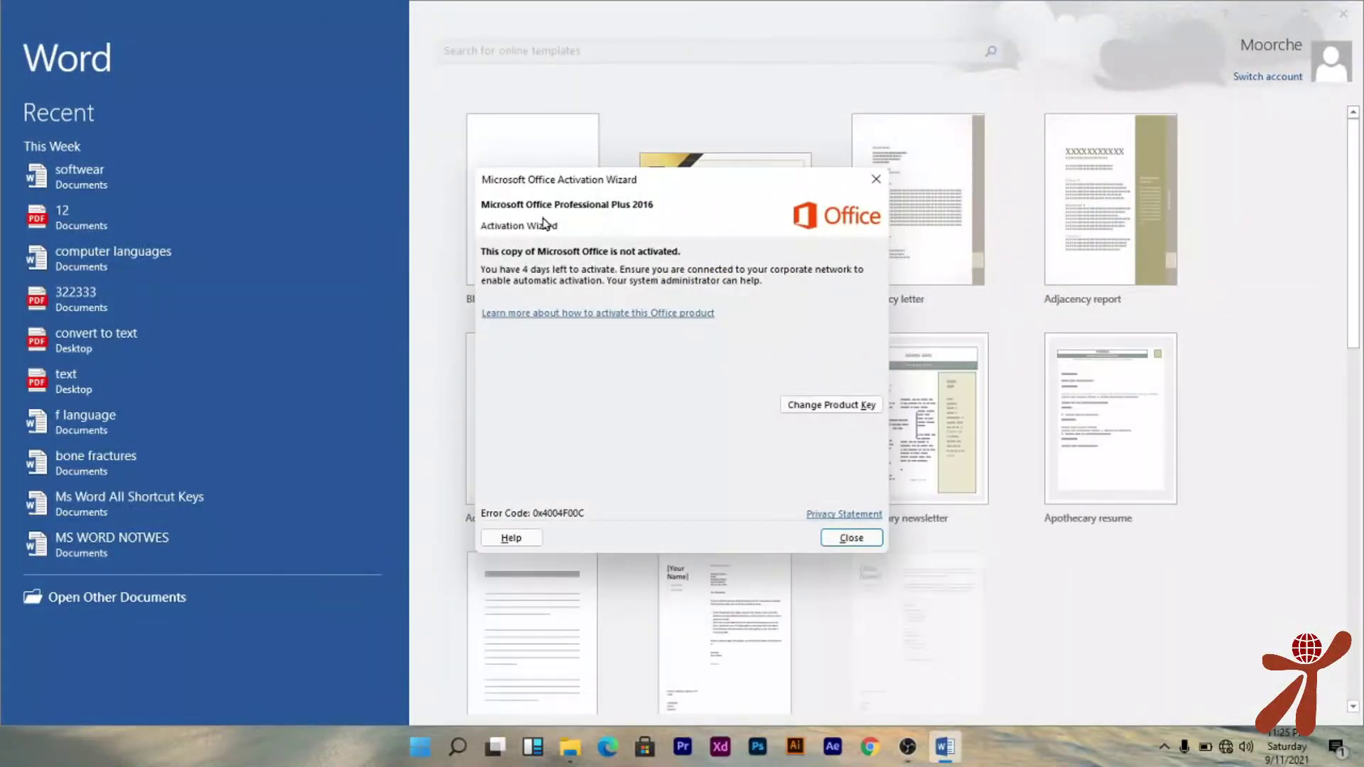
click(868, 182)
click(555, 166)
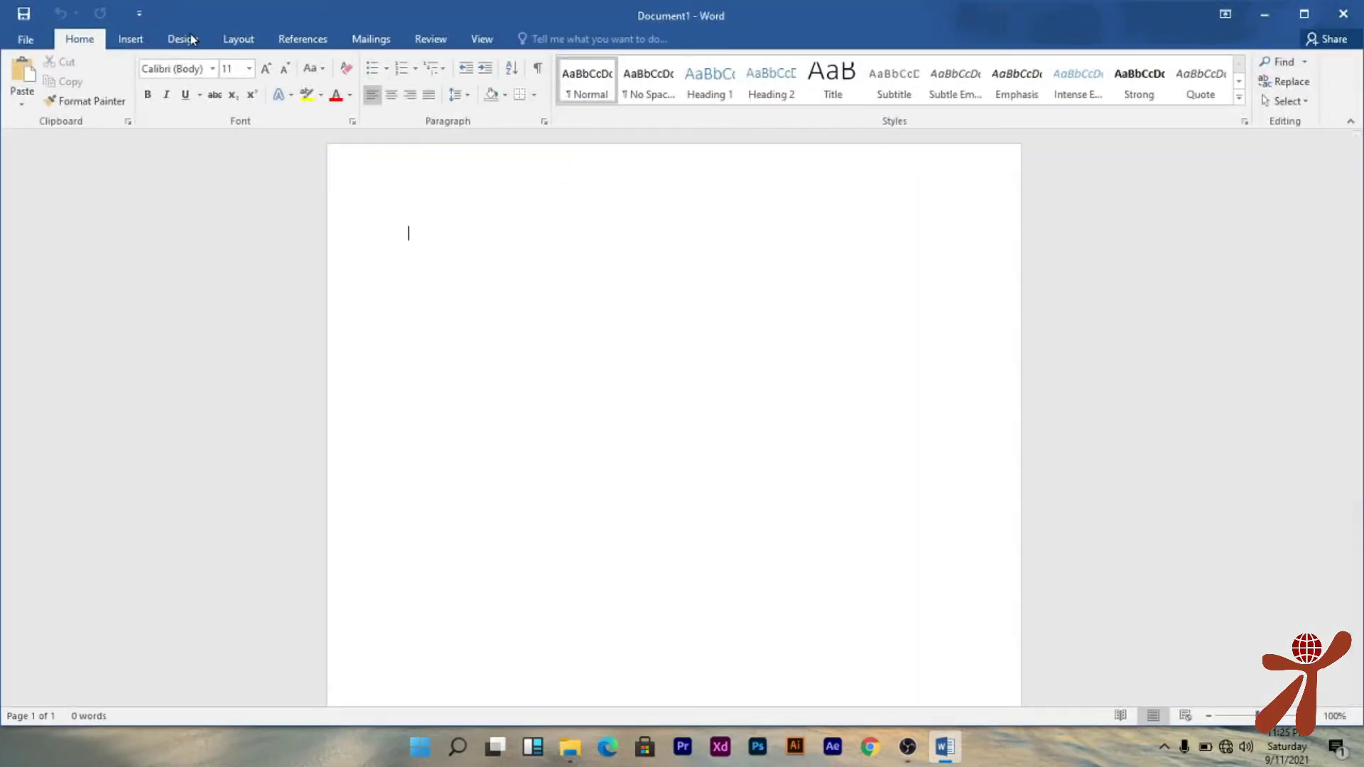
Insert the picture "CamScanner 09-08-2021 10.51.06_3" from the Desktop folder into the blank document
click(139, 39)
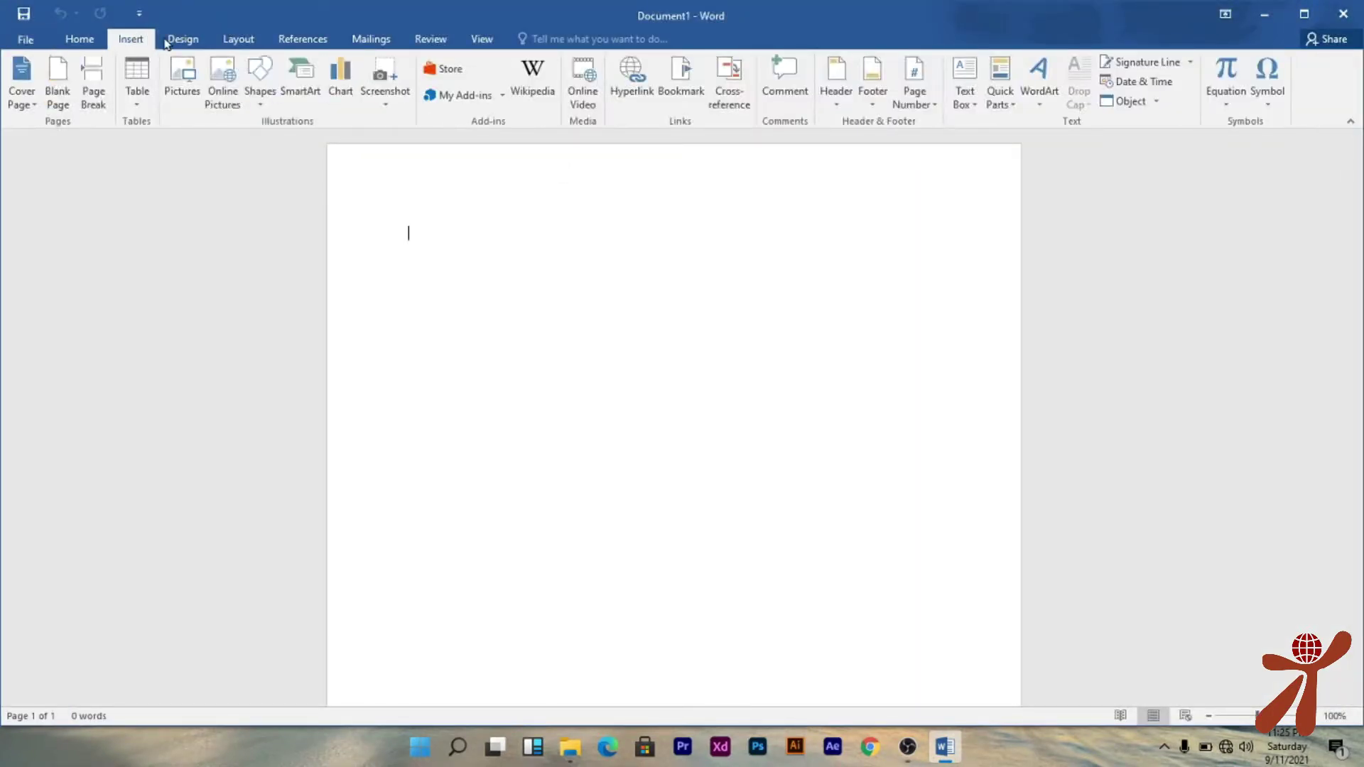
click(182, 89)
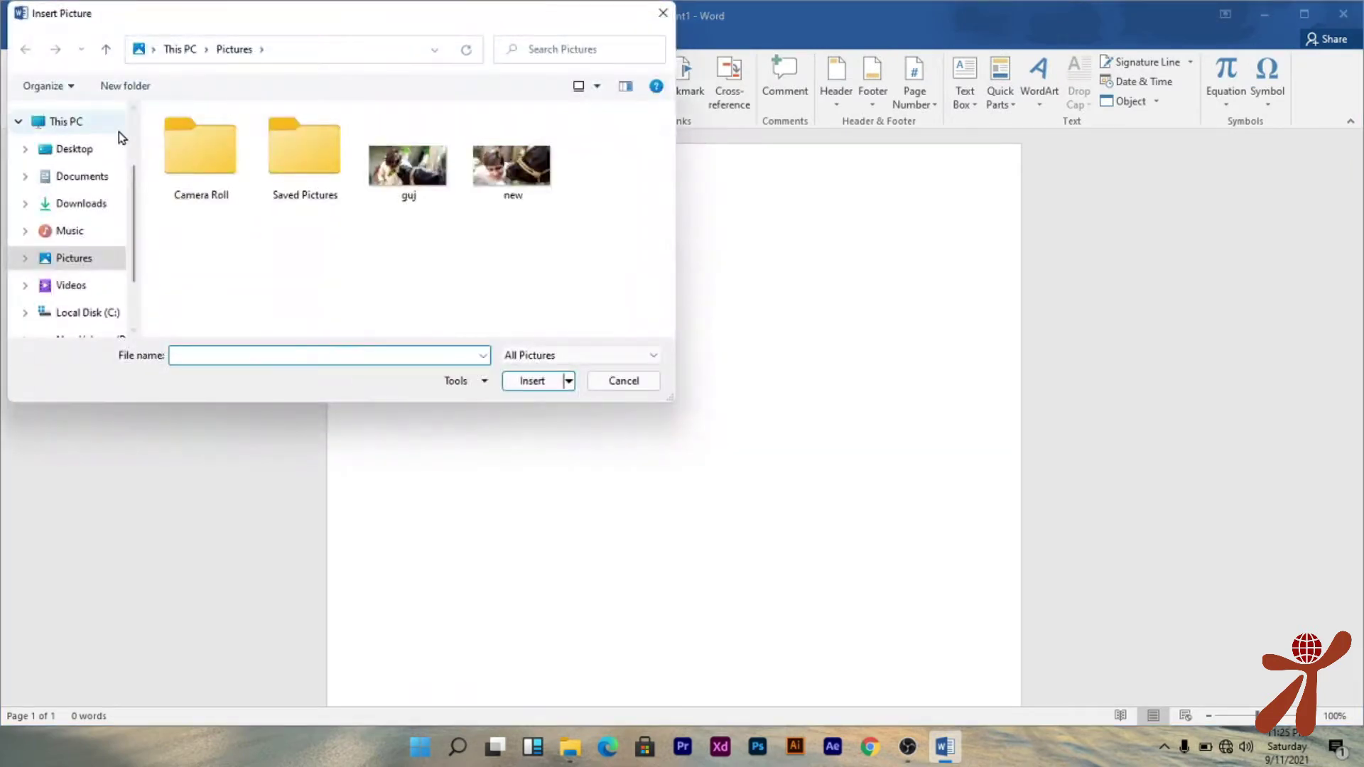
click(84, 149)
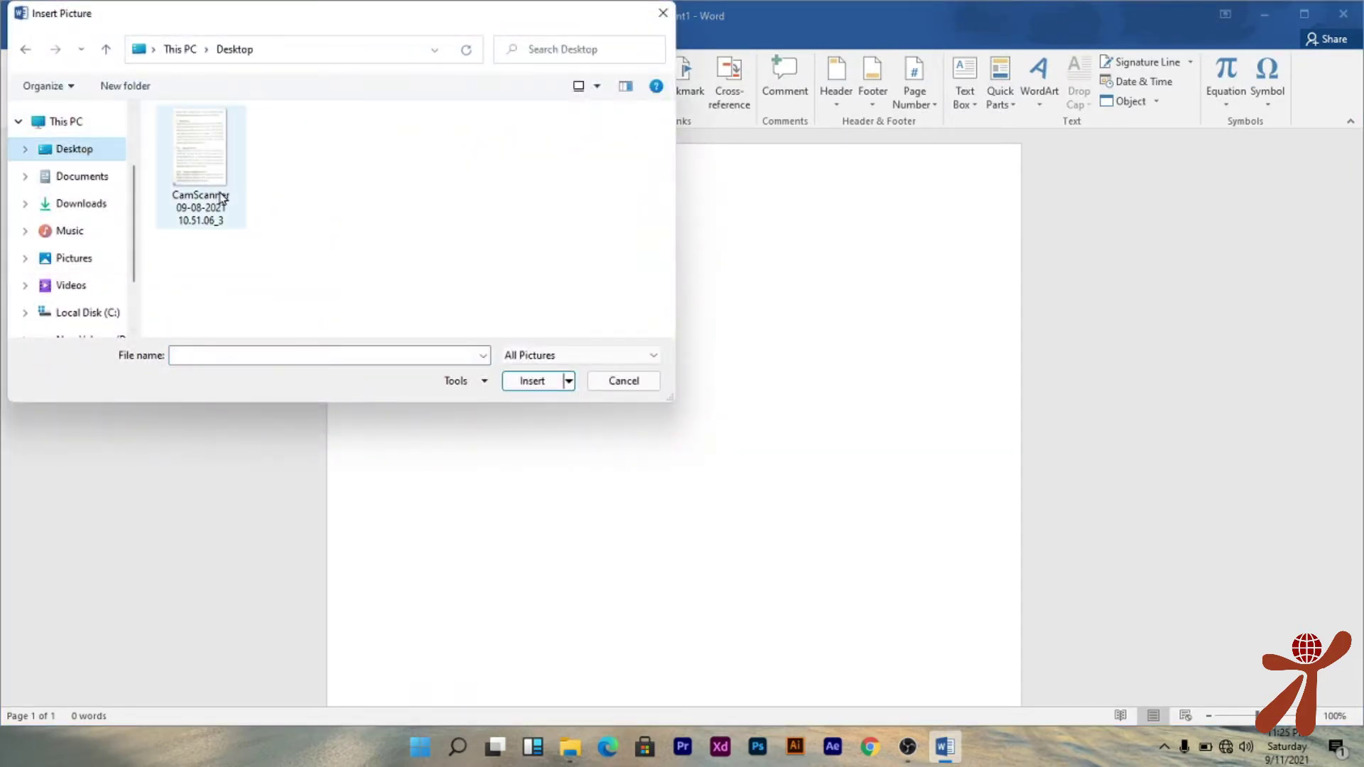
click(202, 169)
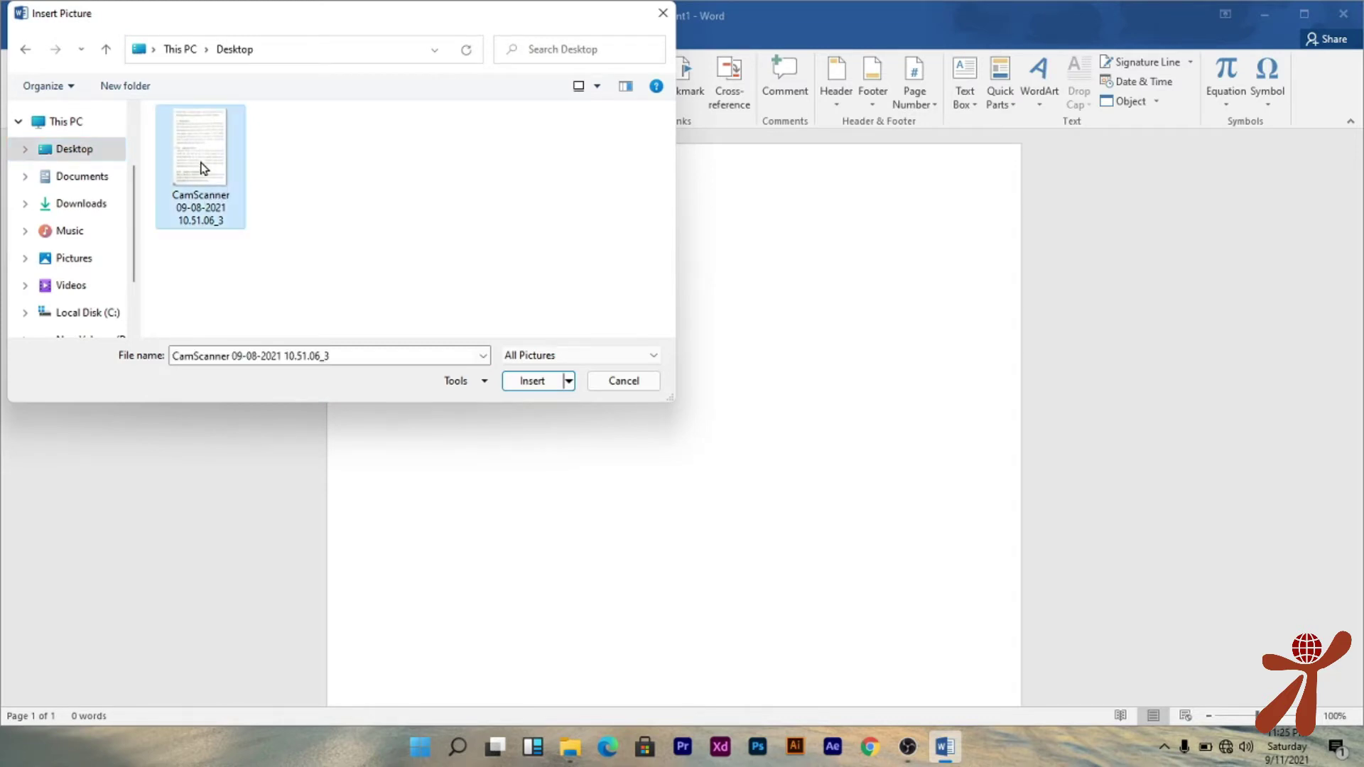
click(537, 389)
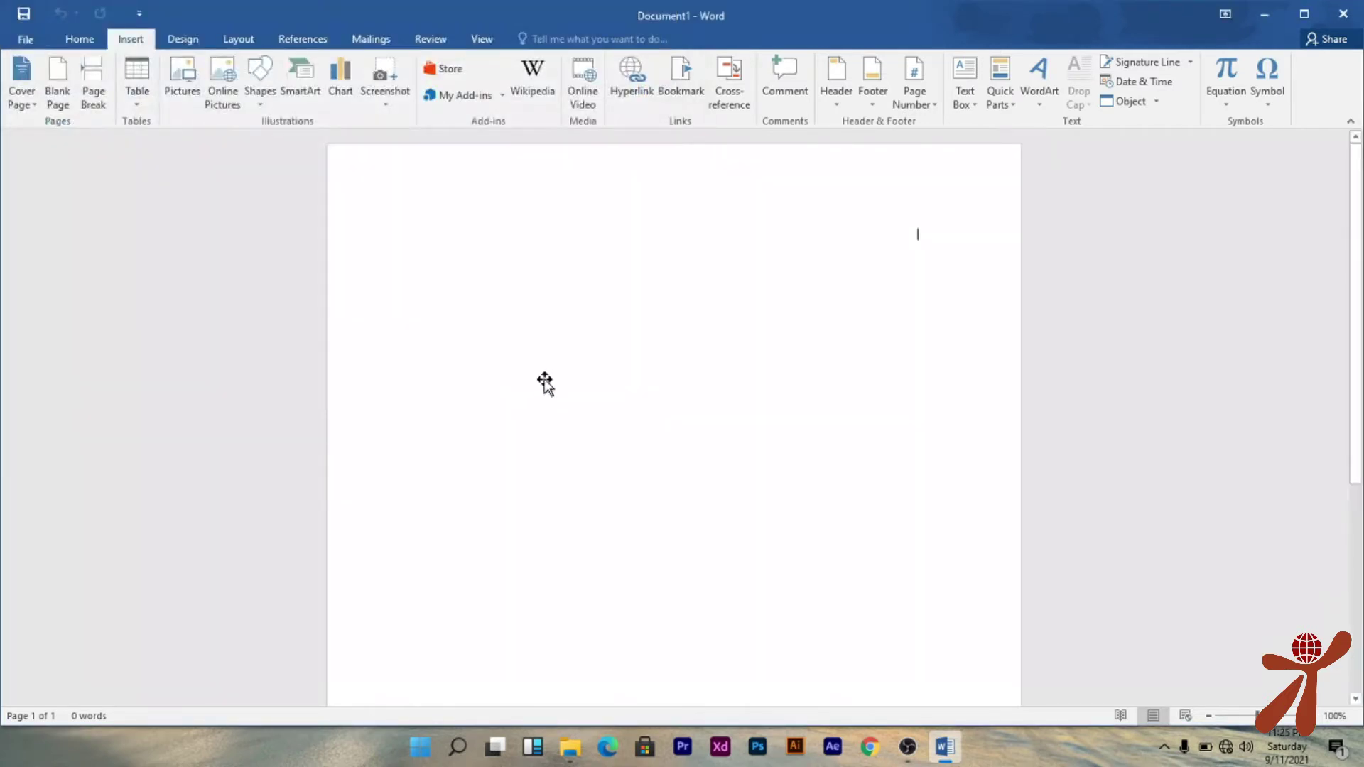
Look over the inserted page scan from beginning to end and check which editing options the picture offers
scroll(740, 435, down, 5)
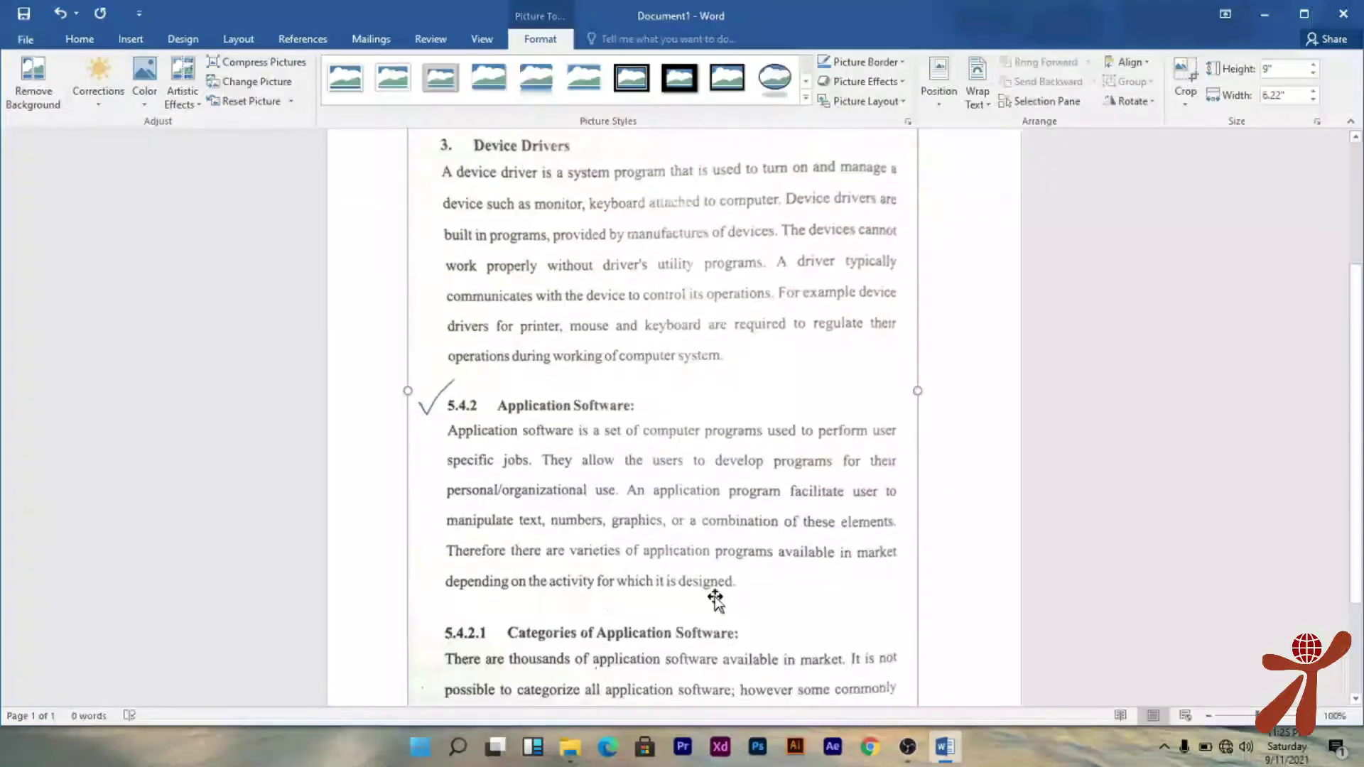
right_click(597, 376)
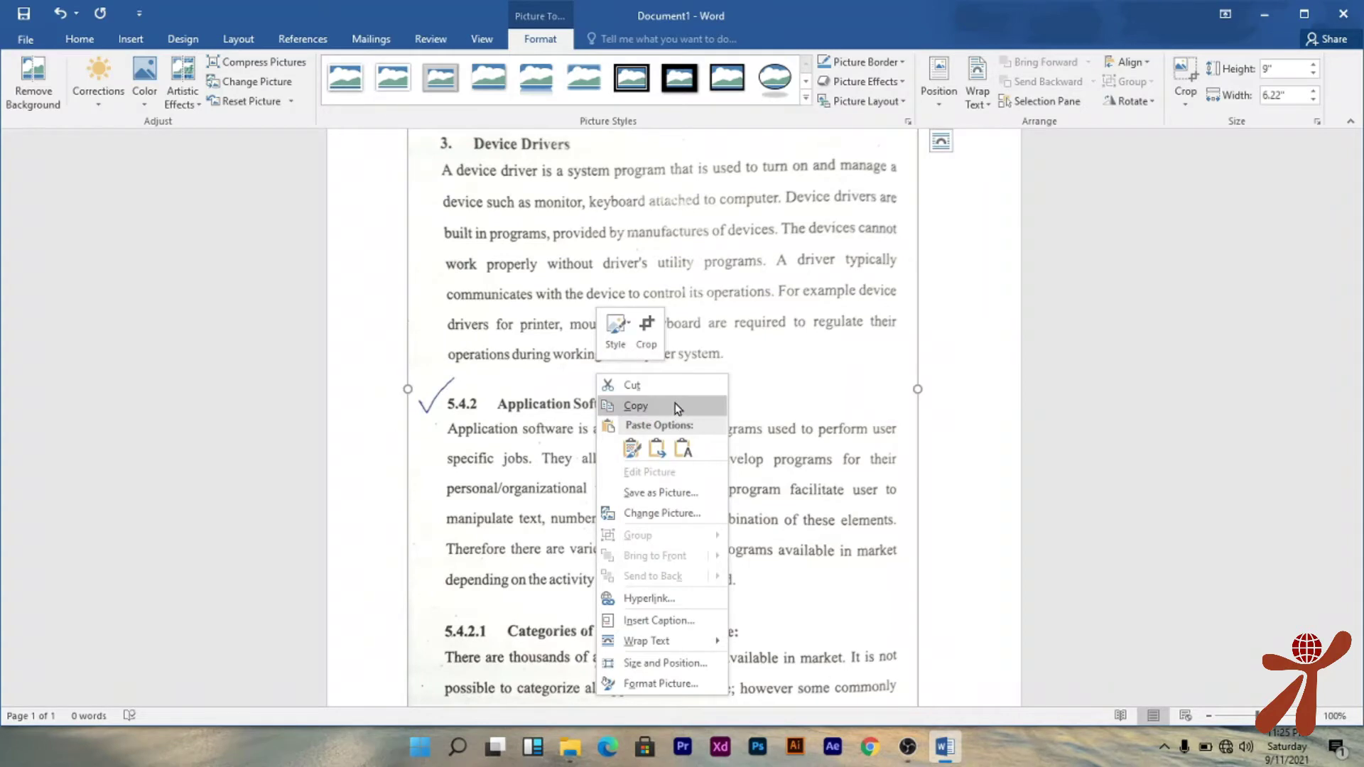
click(732, 328)
scroll(716, 423, down, 2)
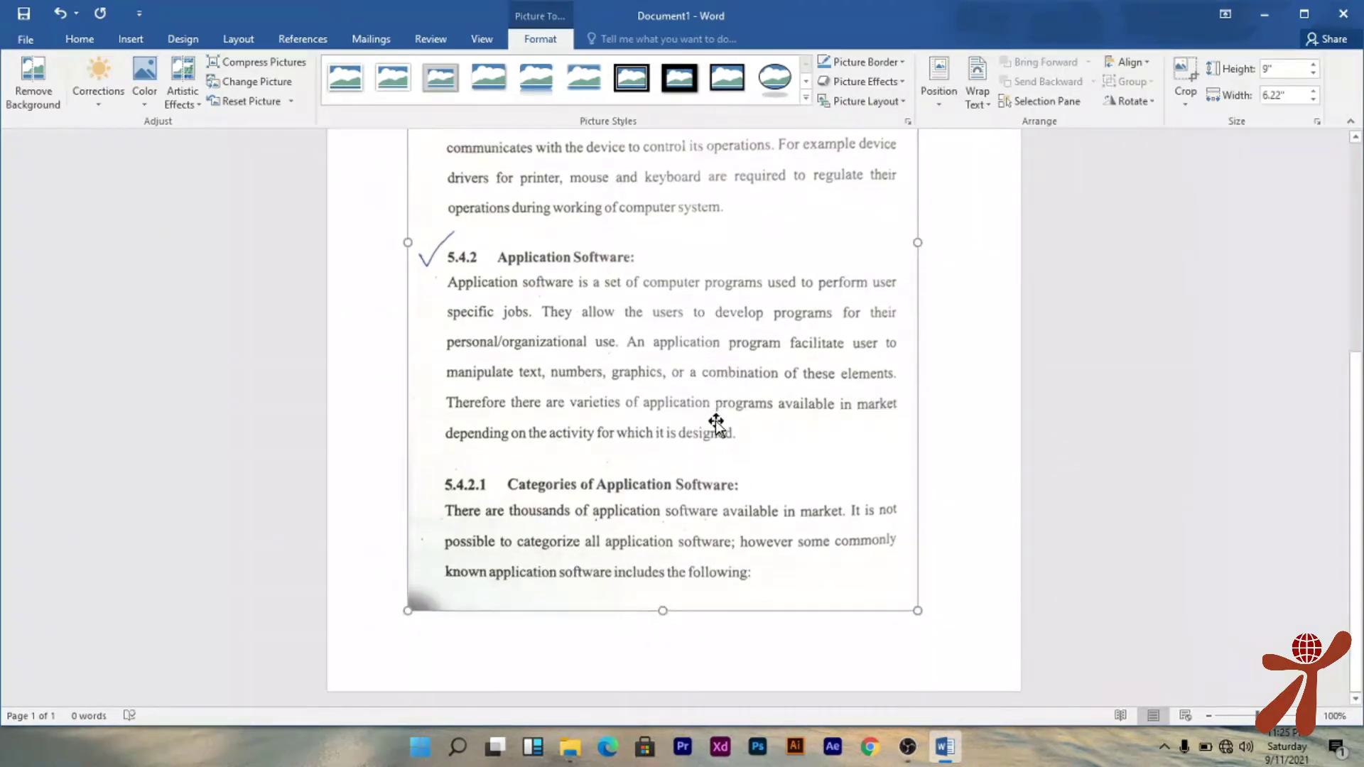
scroll(716, 424, up, 4)
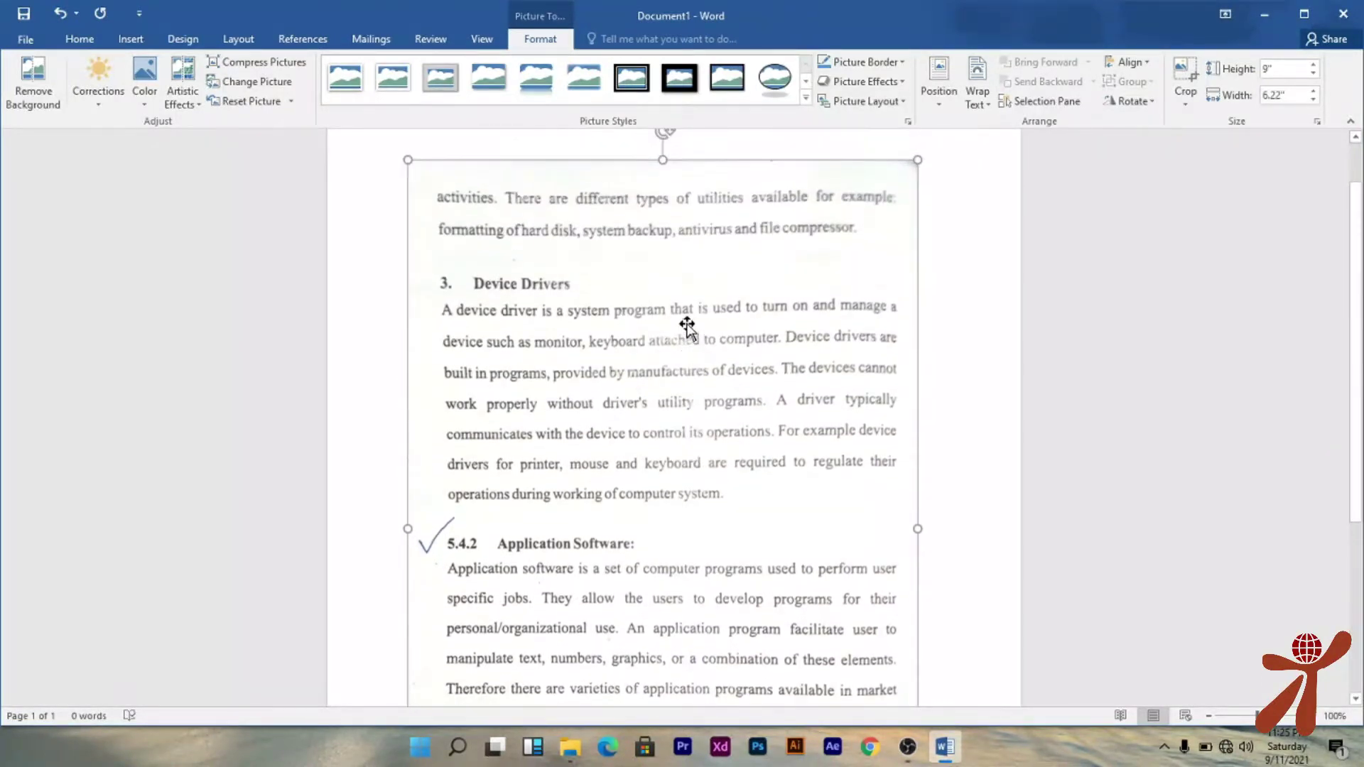
scroll(688, 327, down, 2)
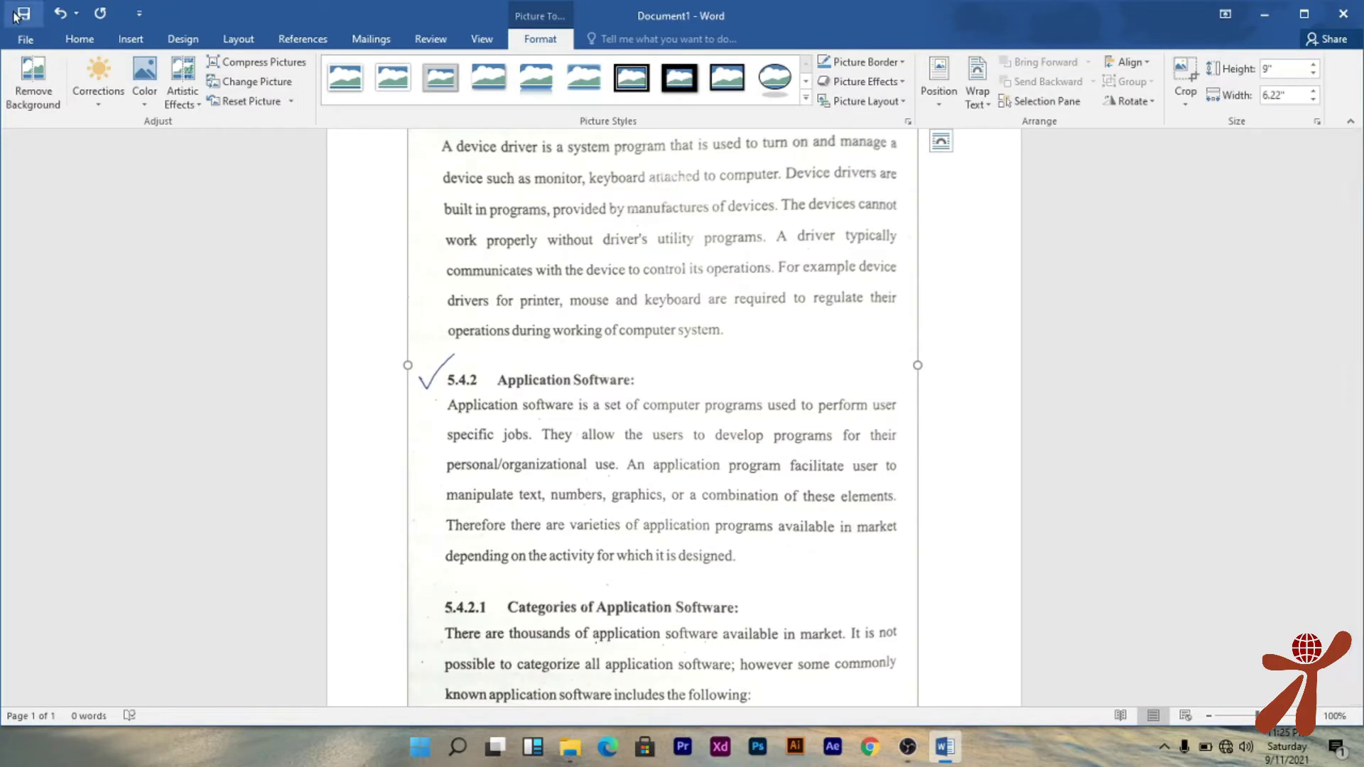
Save the document as a PDF named "it park" in the Documents folder
click(16, 39)
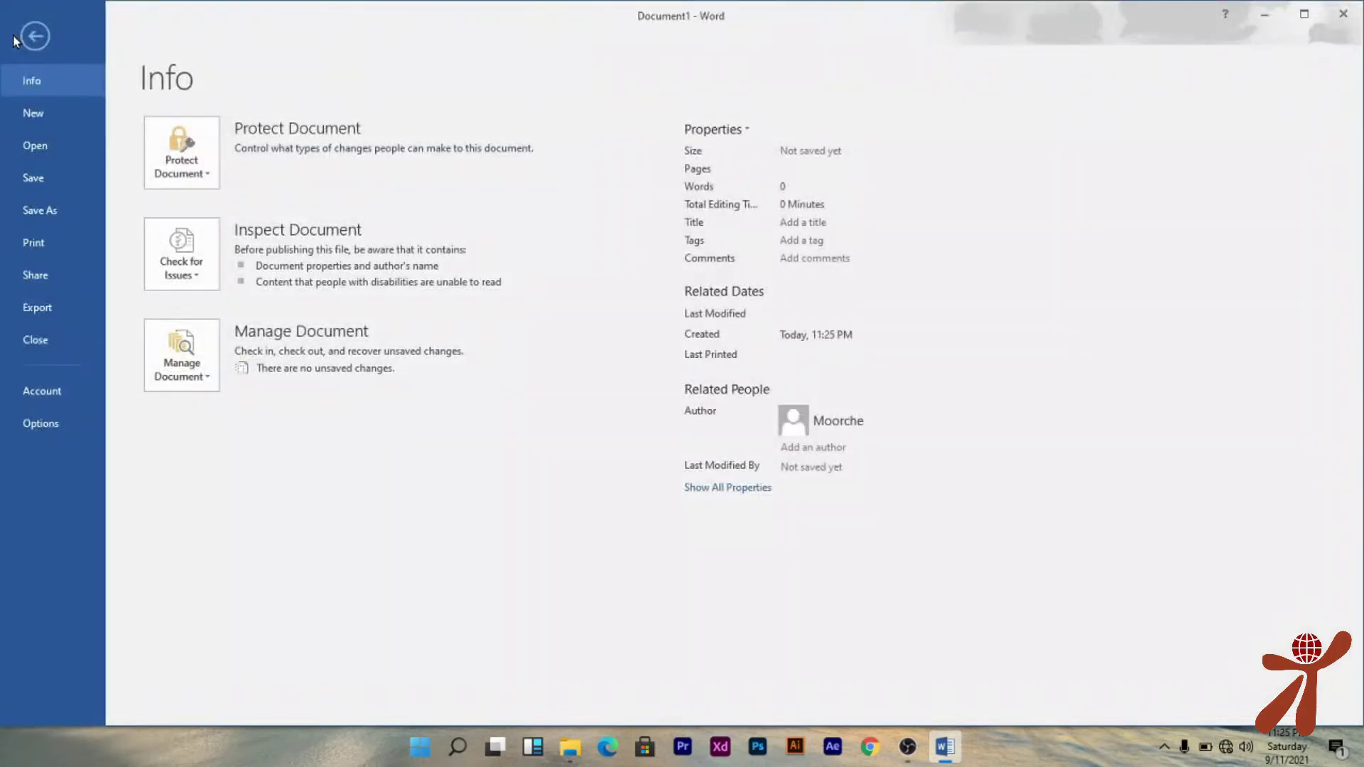
click(42, 211)
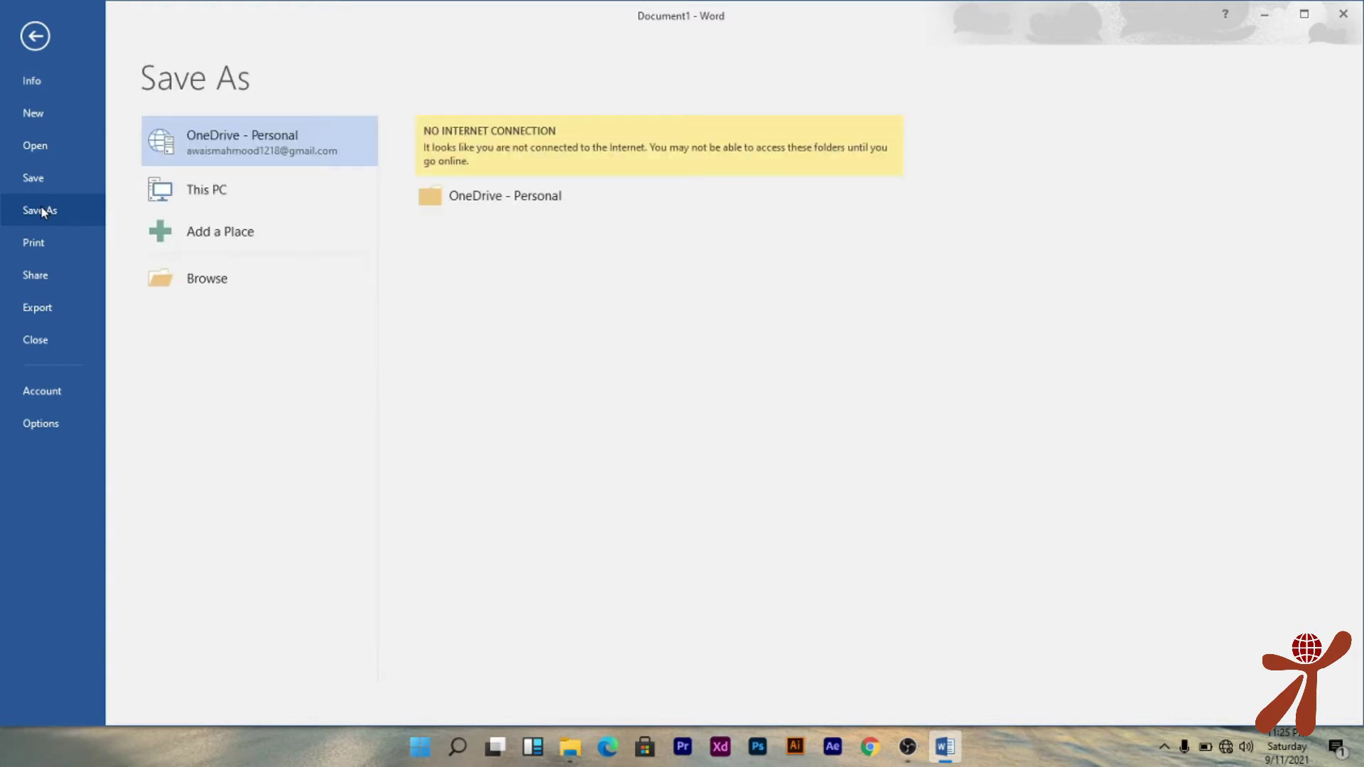
click(221, 281)
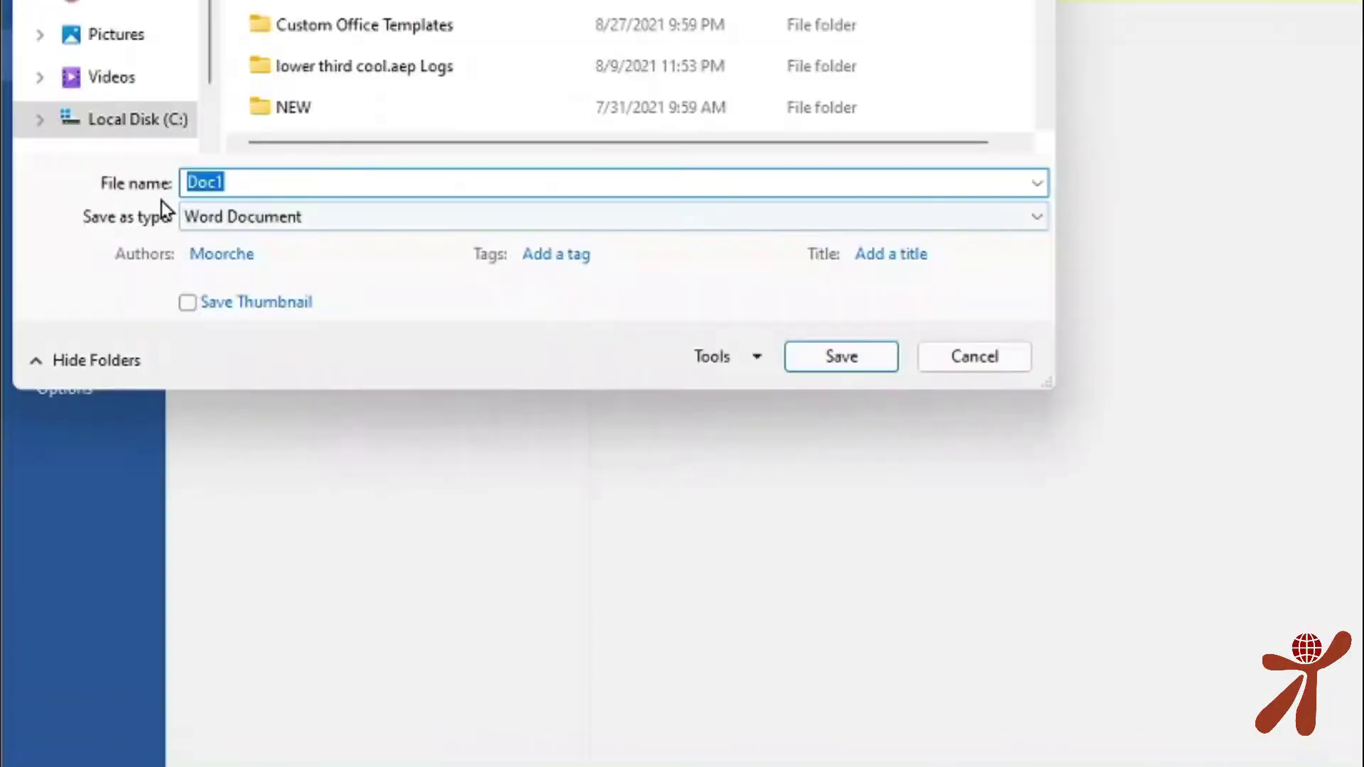
click(527, 223)
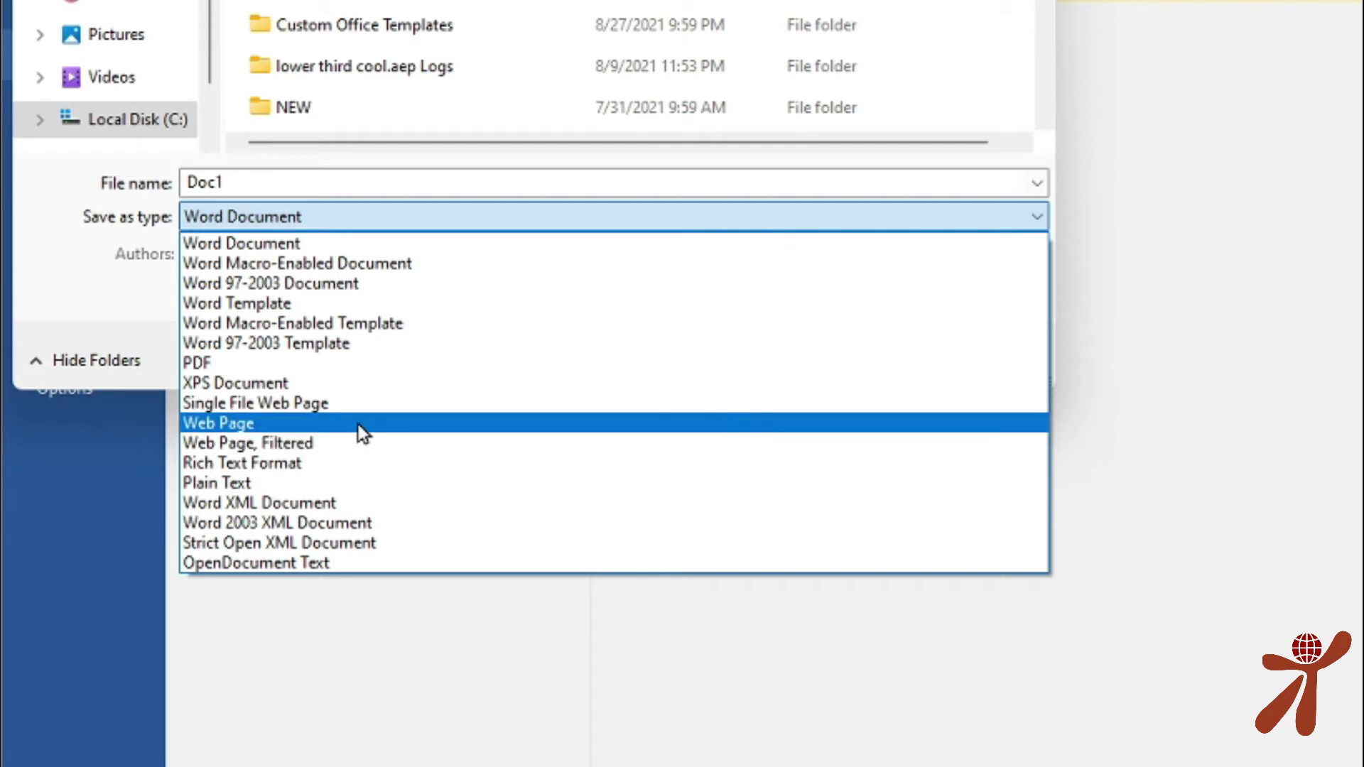
click(325, 366)
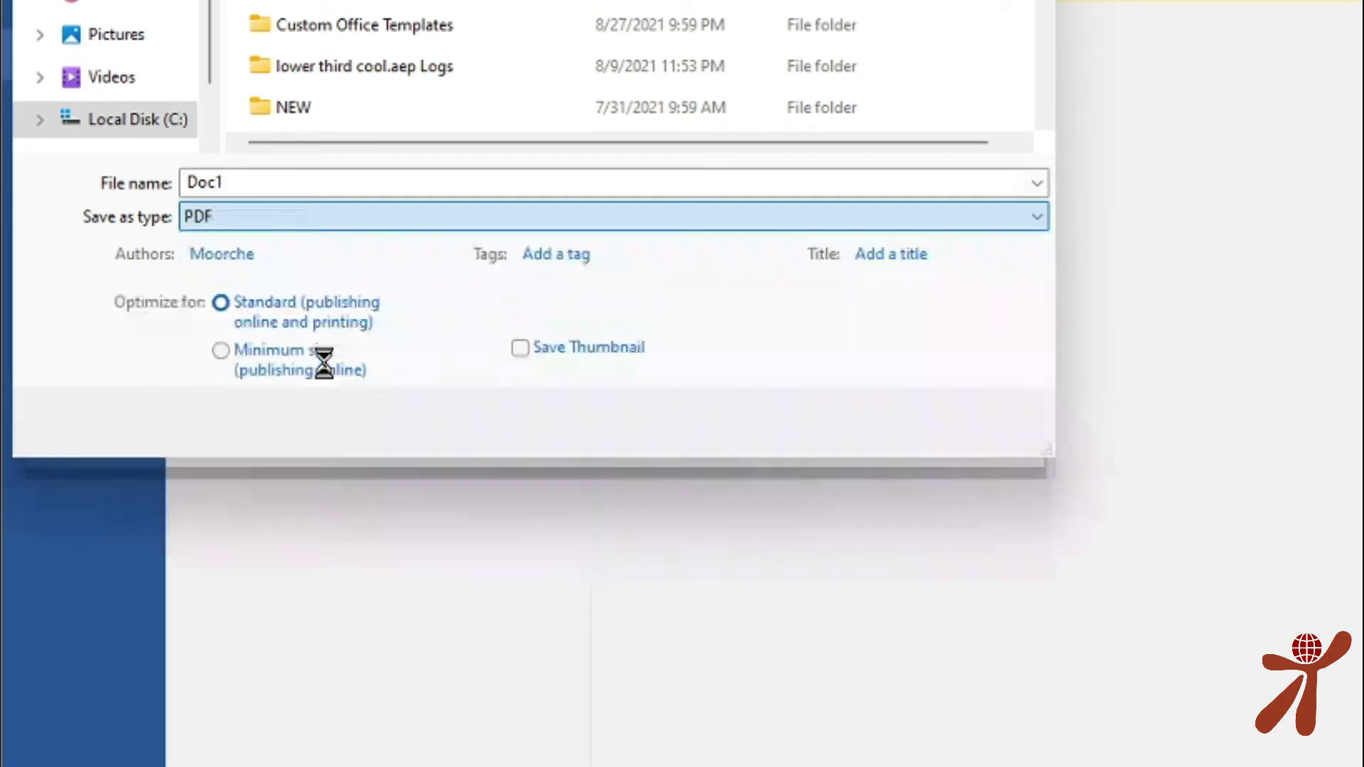
double_click(269, 178)
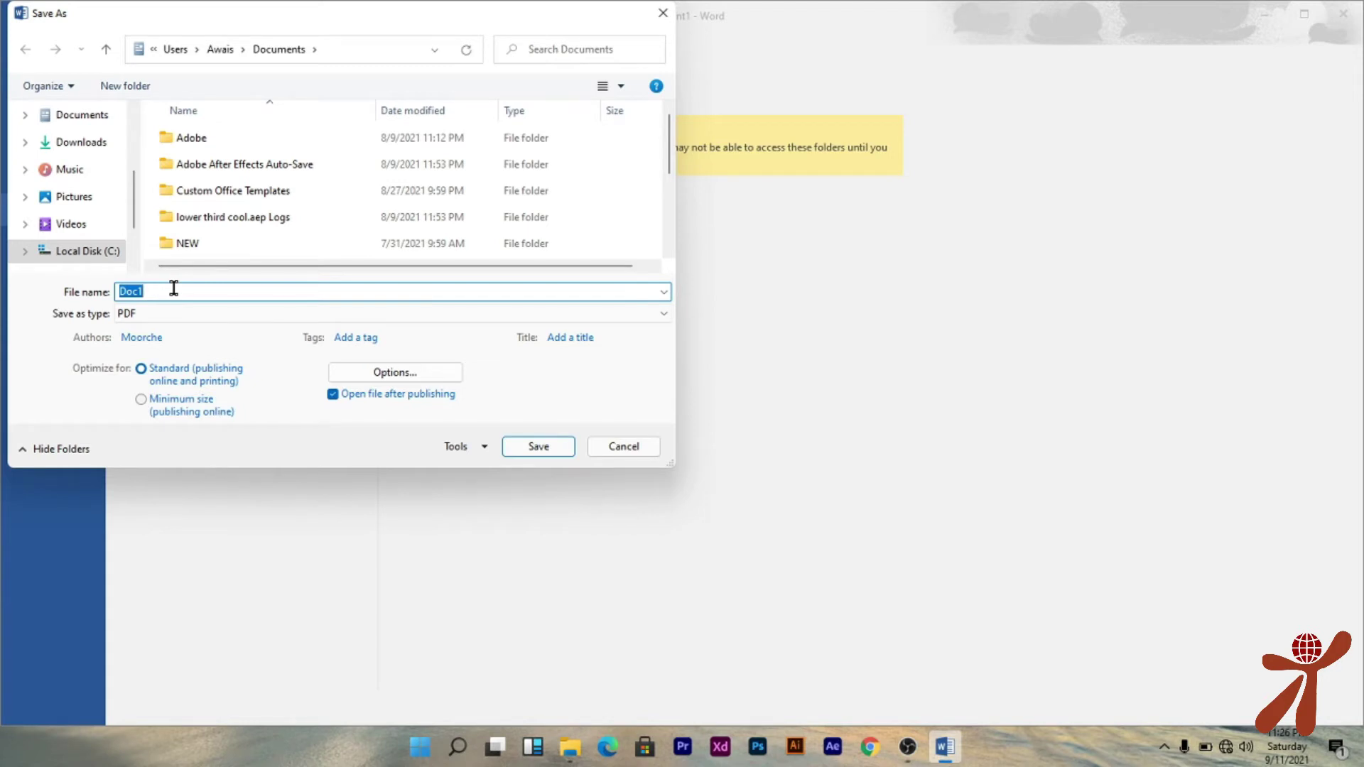
text(it park)
click(540, 447)
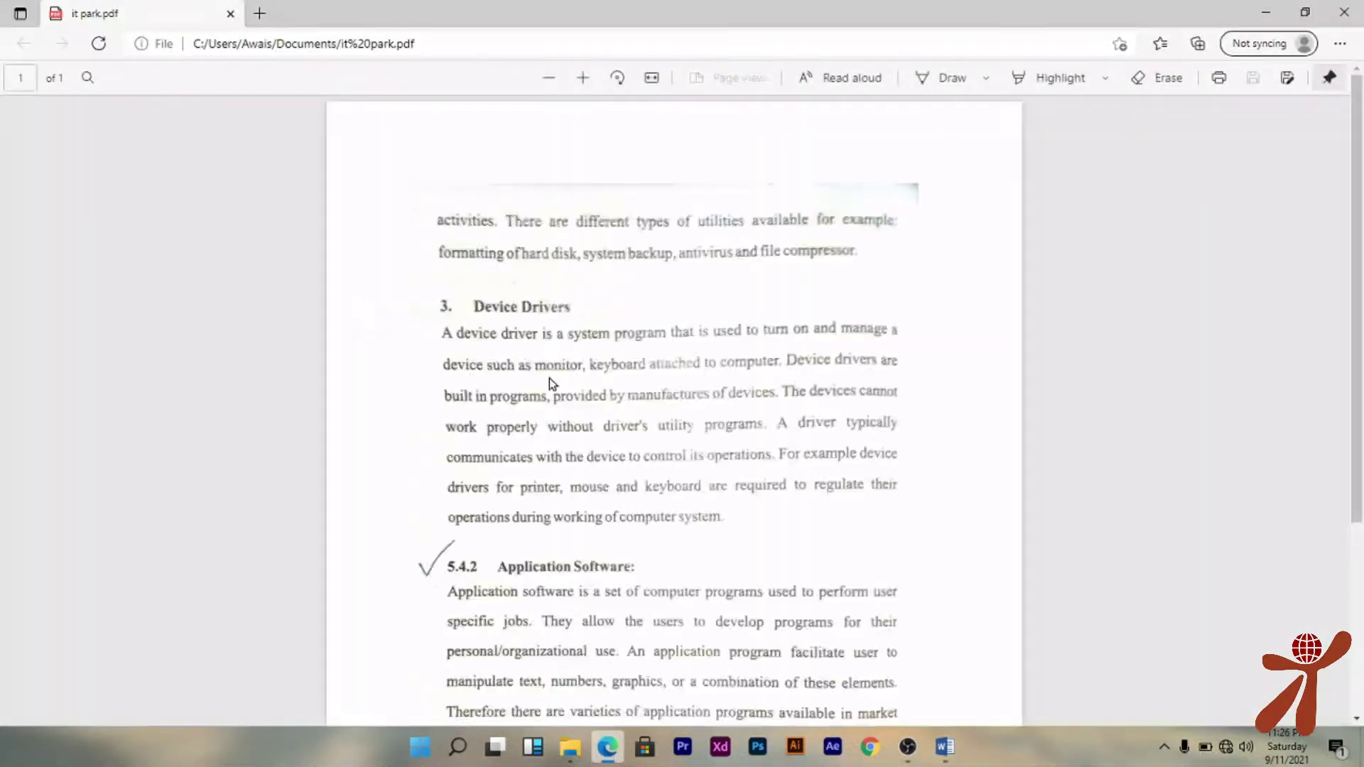
Look through the published PDF page in the browser, then close the browser window
scroll(747, 364, down, 4)
scroll(739, 385, up, 4)
click(1345, 12)
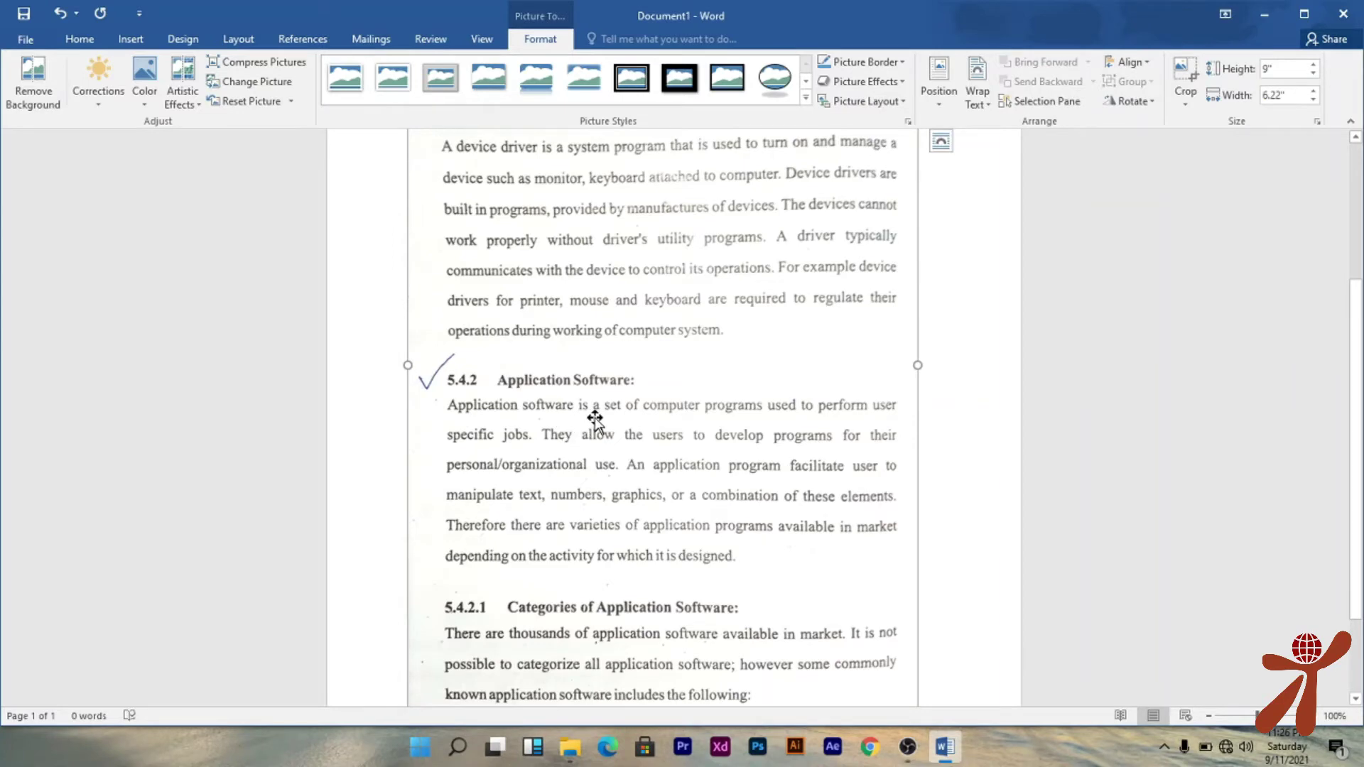
Delete the inserted page scan from the Word document
key(Delete)
click(131, 39)
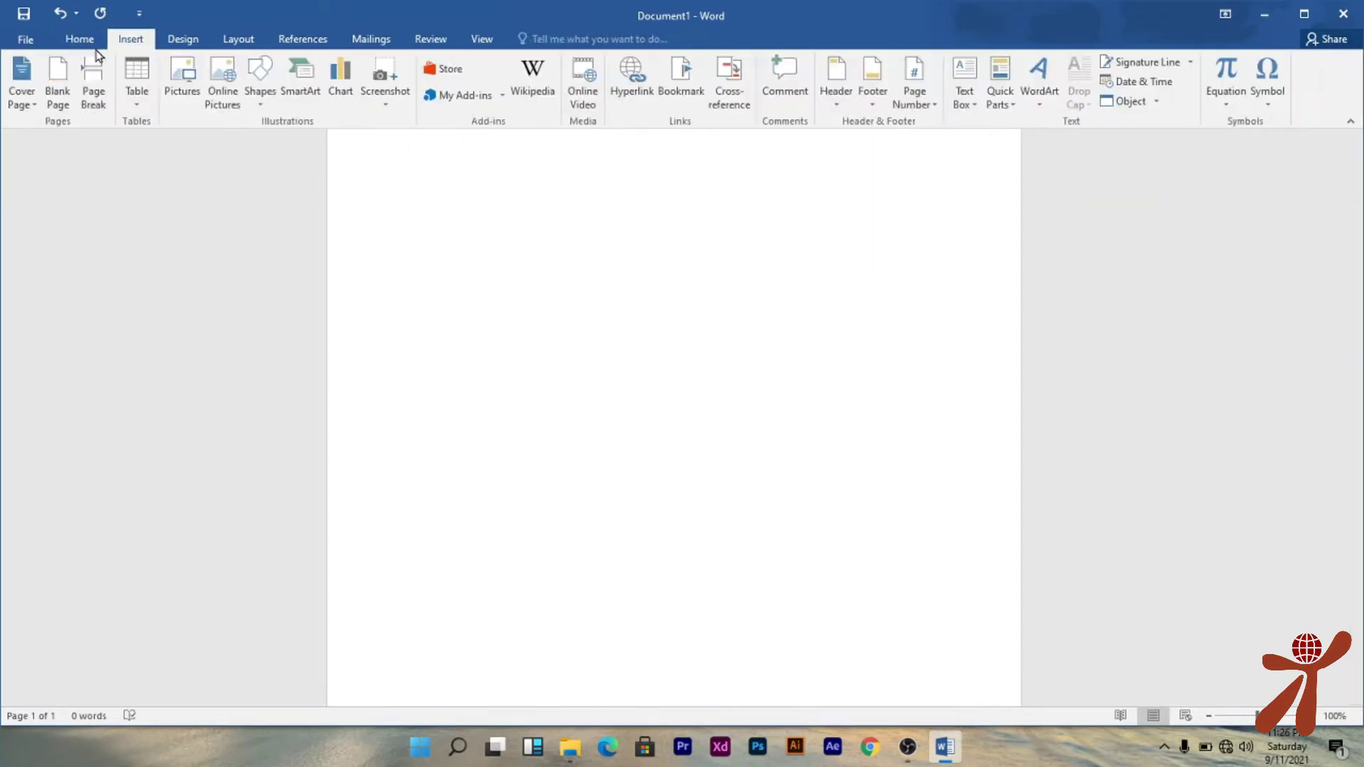
click(80, 39)
Open the "it park" PDF from the Documents folder and accept its conversion to an editable Word document
click(27, 40)
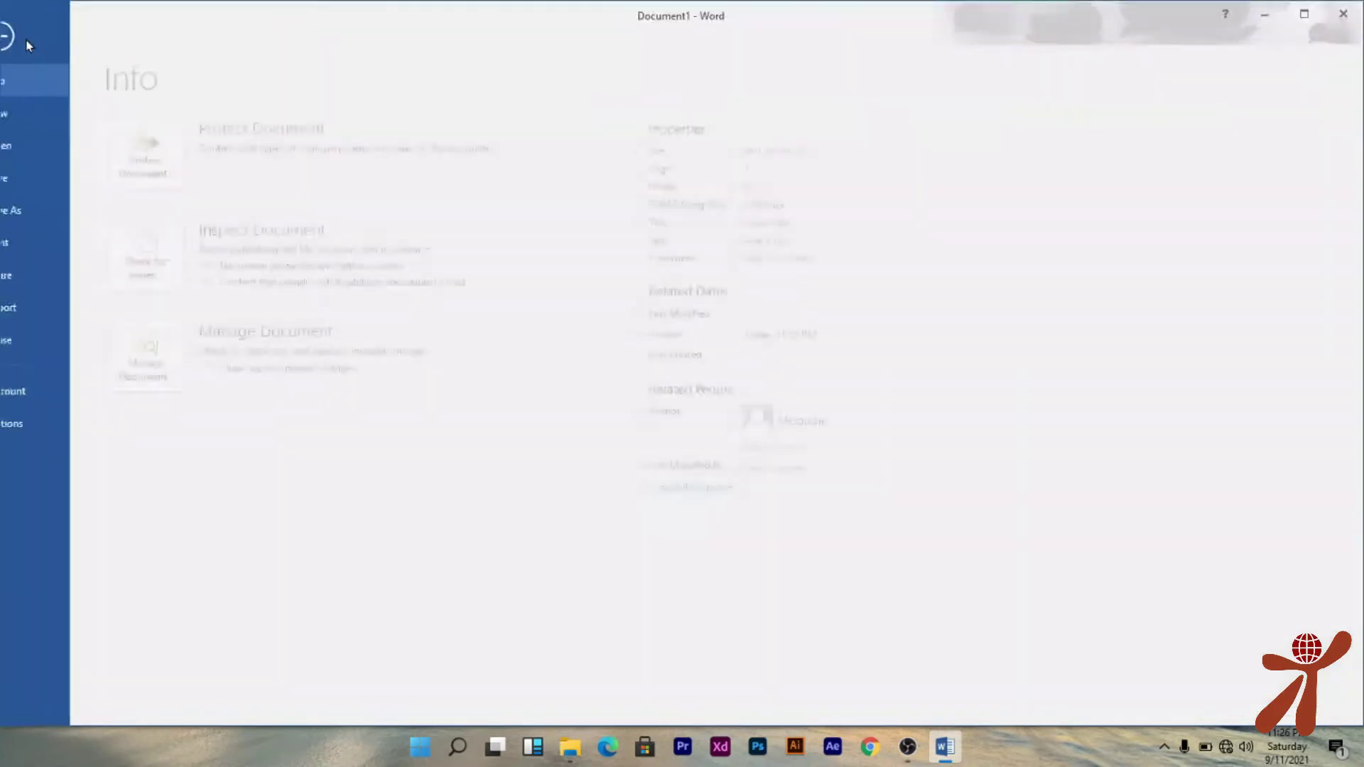
click(59, 149)
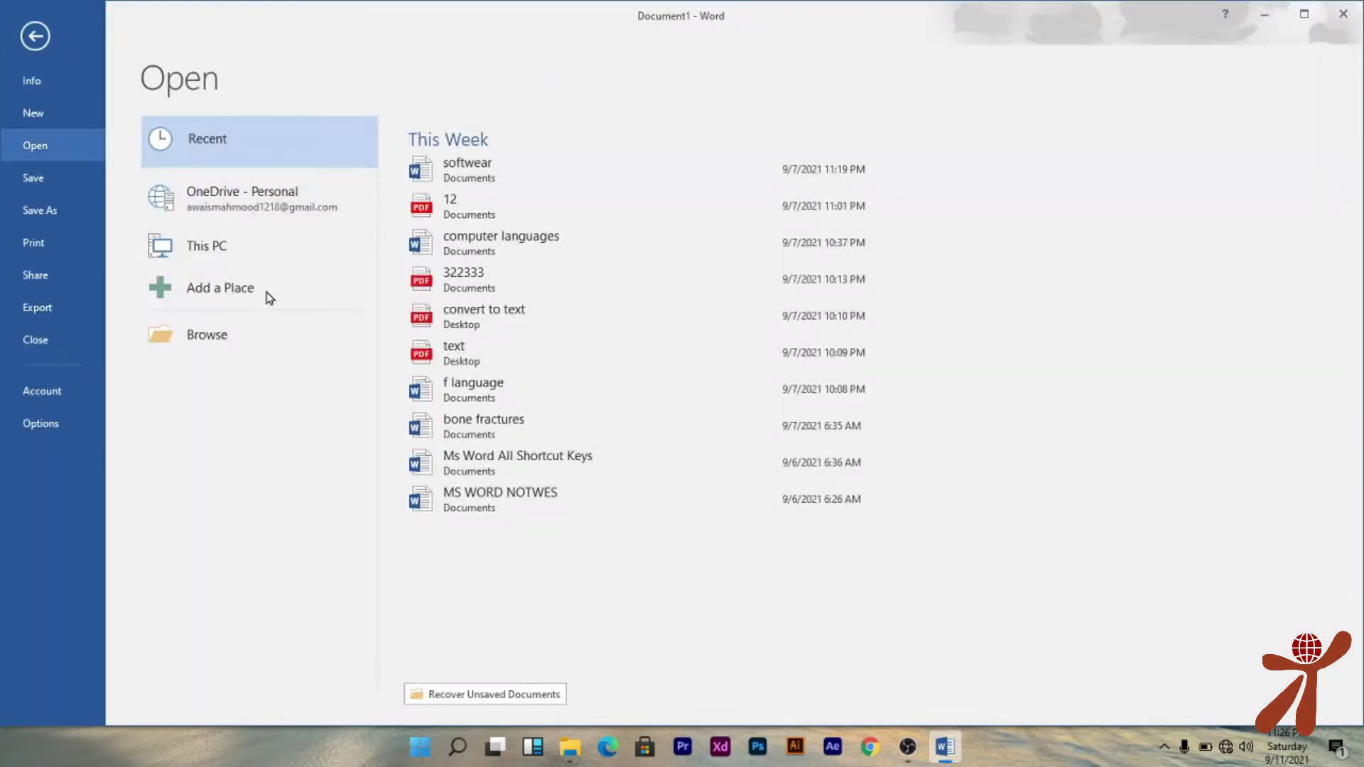
click(223, 334)
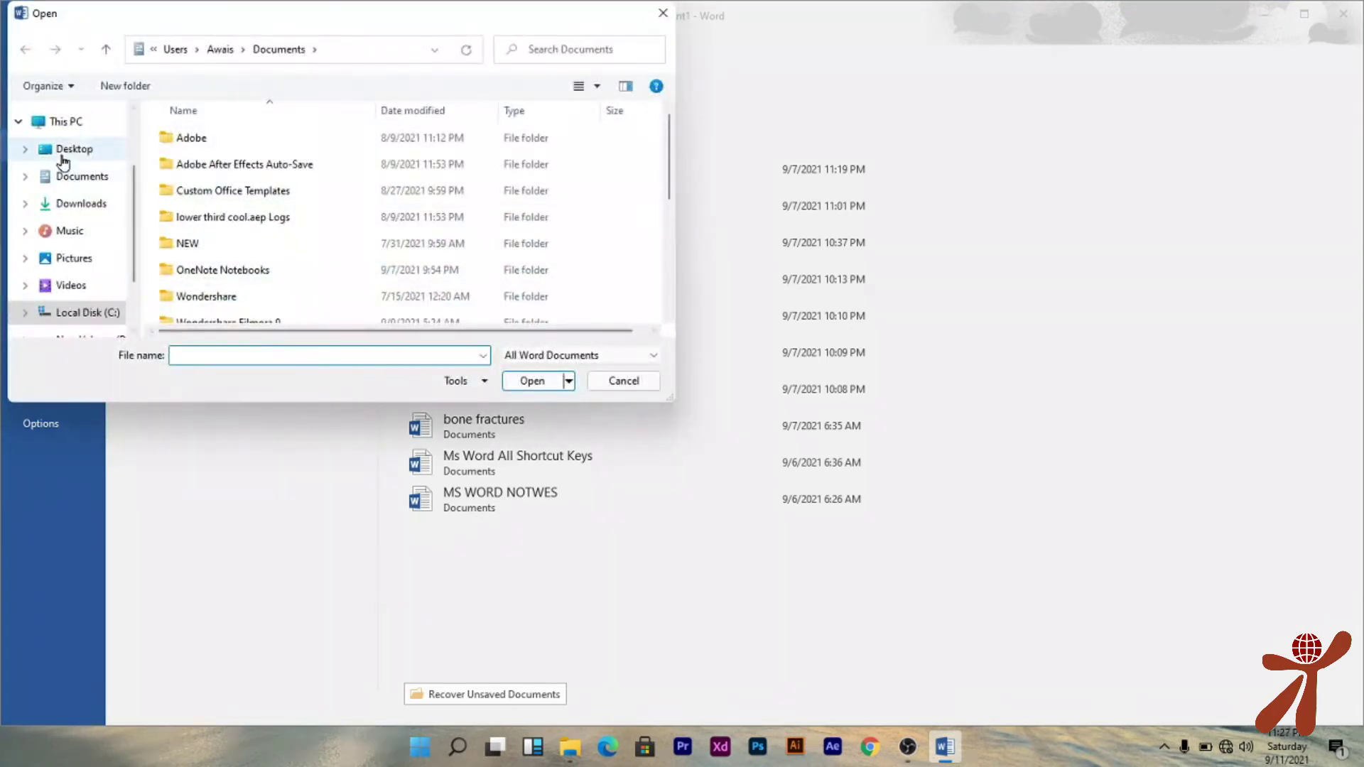
click(66, 153)
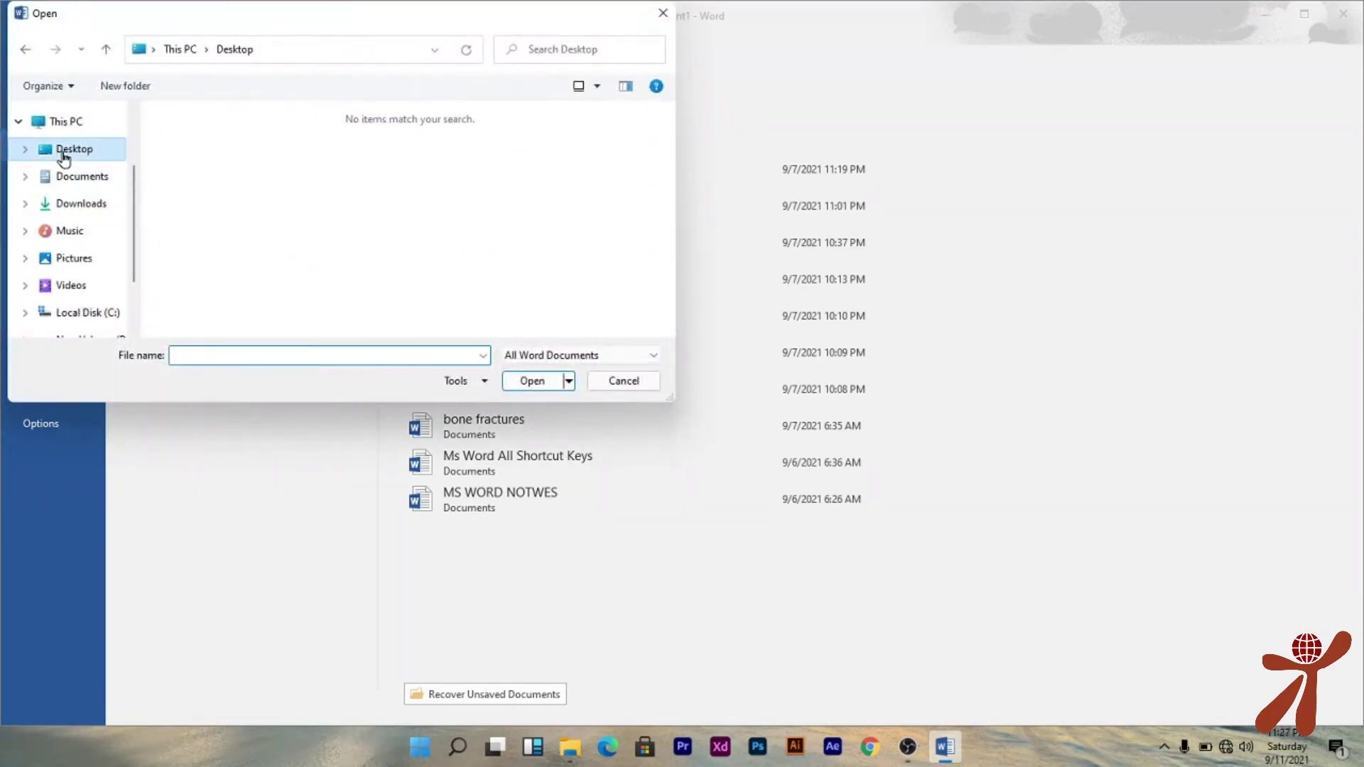
click(108, 182)
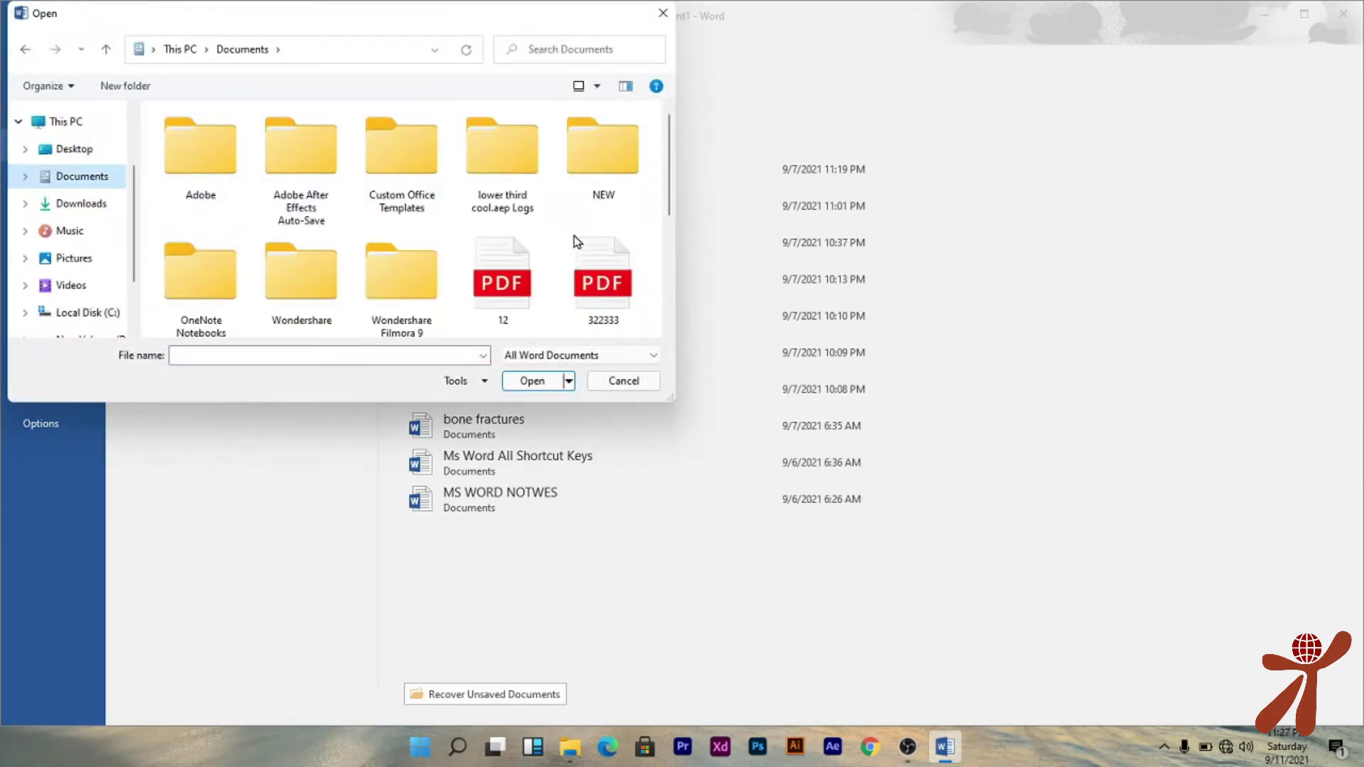
scroll(581, 256, down, 1)
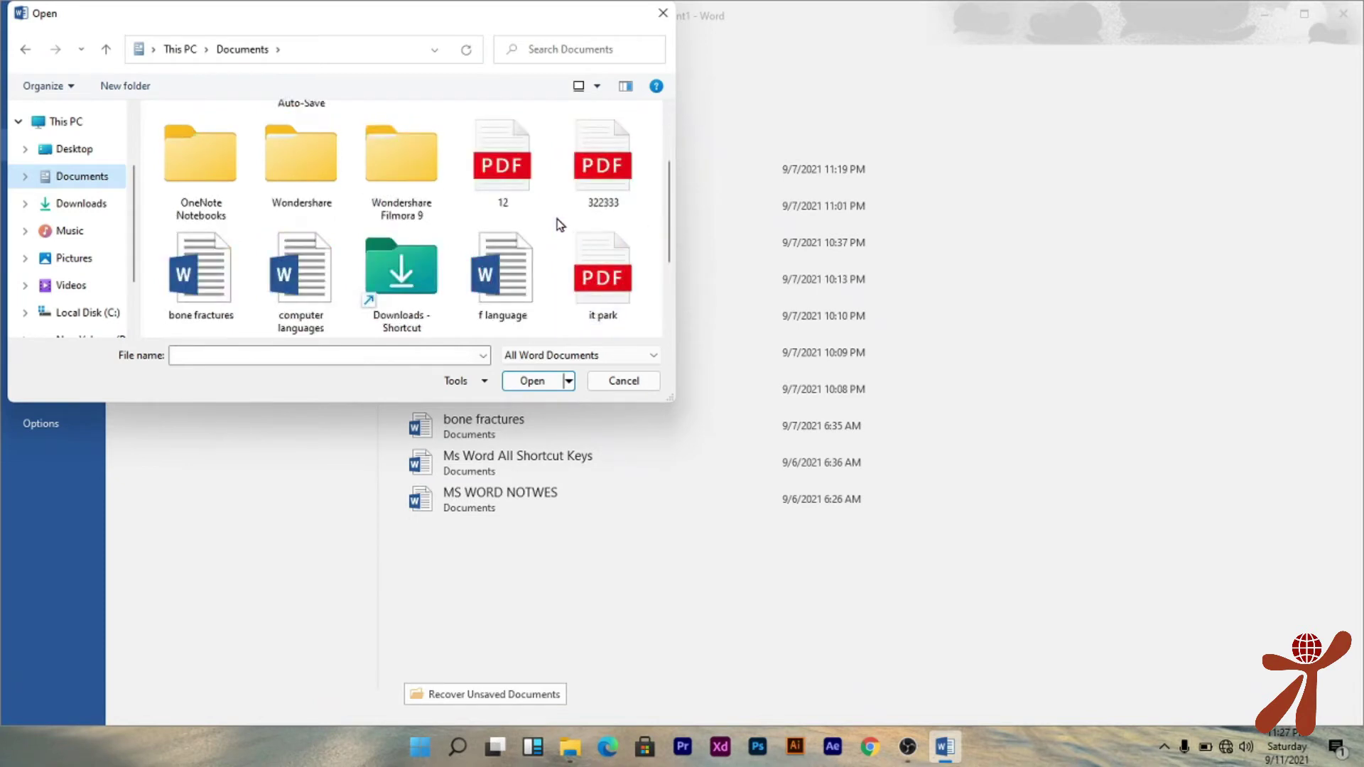
click(586, 278)
click(563, 381)
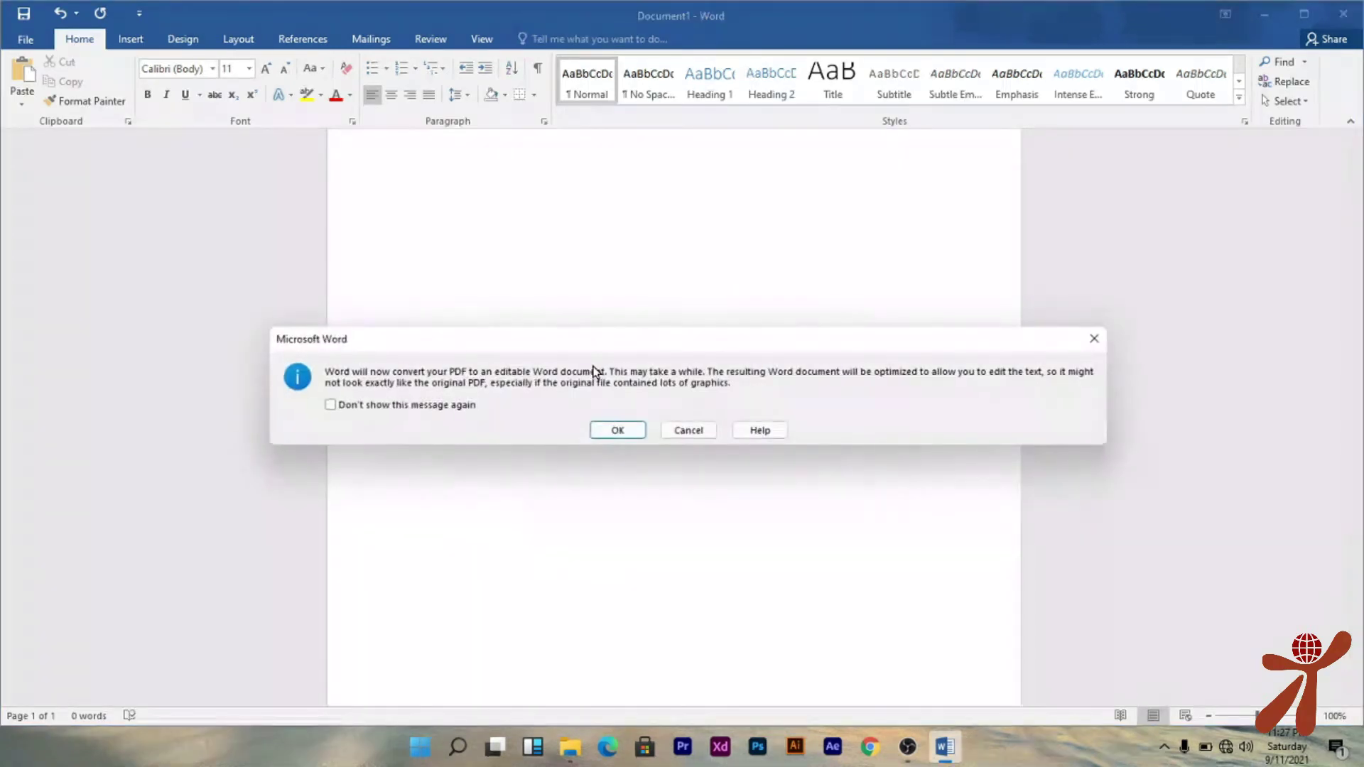
click(618, 430)
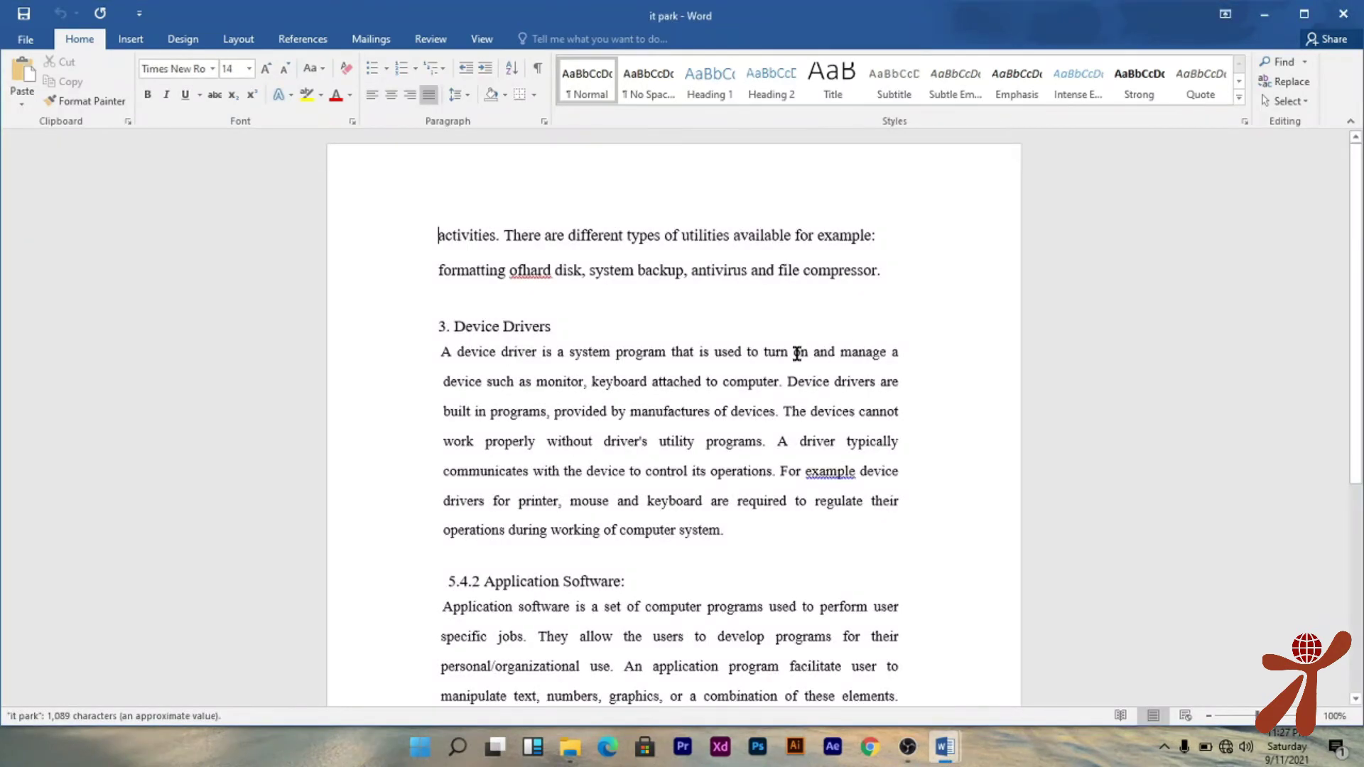
Zoom out to 80% and delete the opening paragraph about utilities above the "3. Device Drivers" heading
ctrl+scroll(699, 408, down, 4)
ctrl+scroll(699, 408, up, 2)
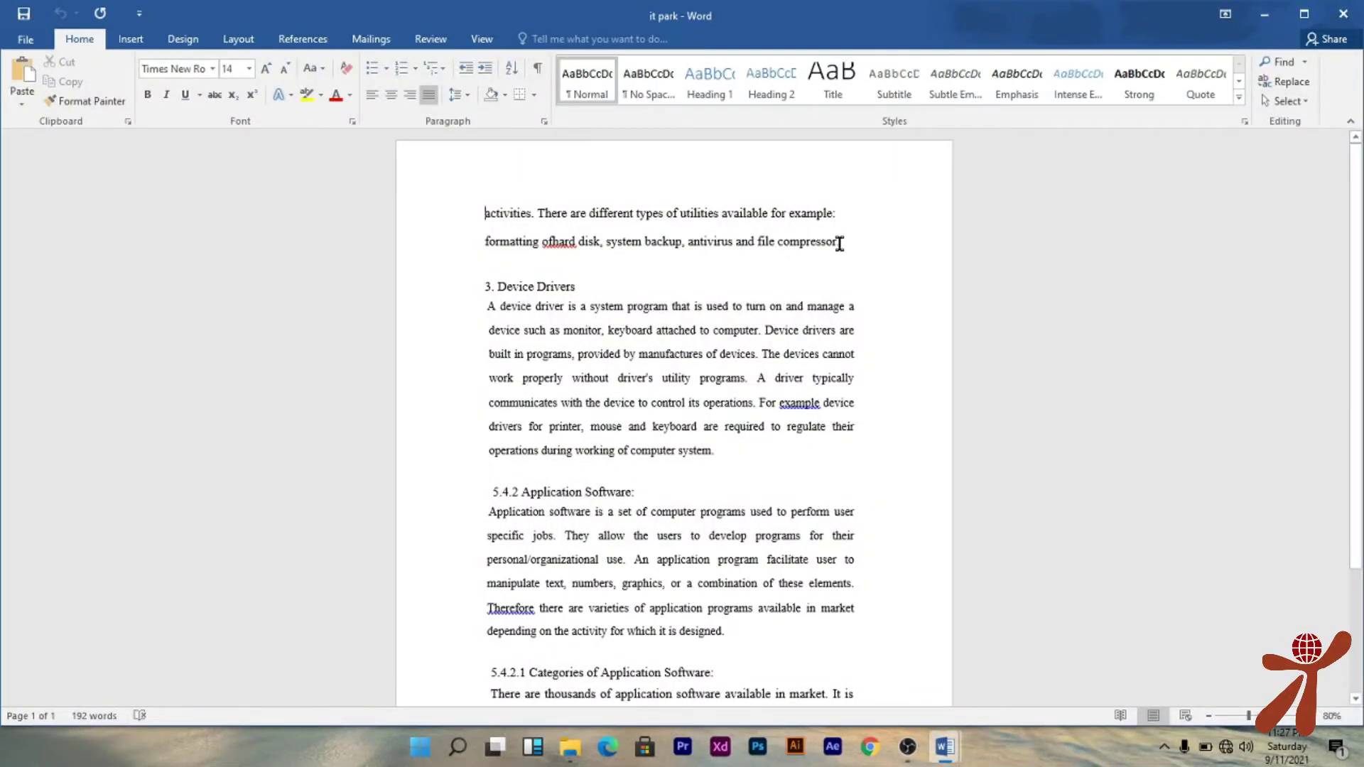
drag(761, 258, 488, 213)
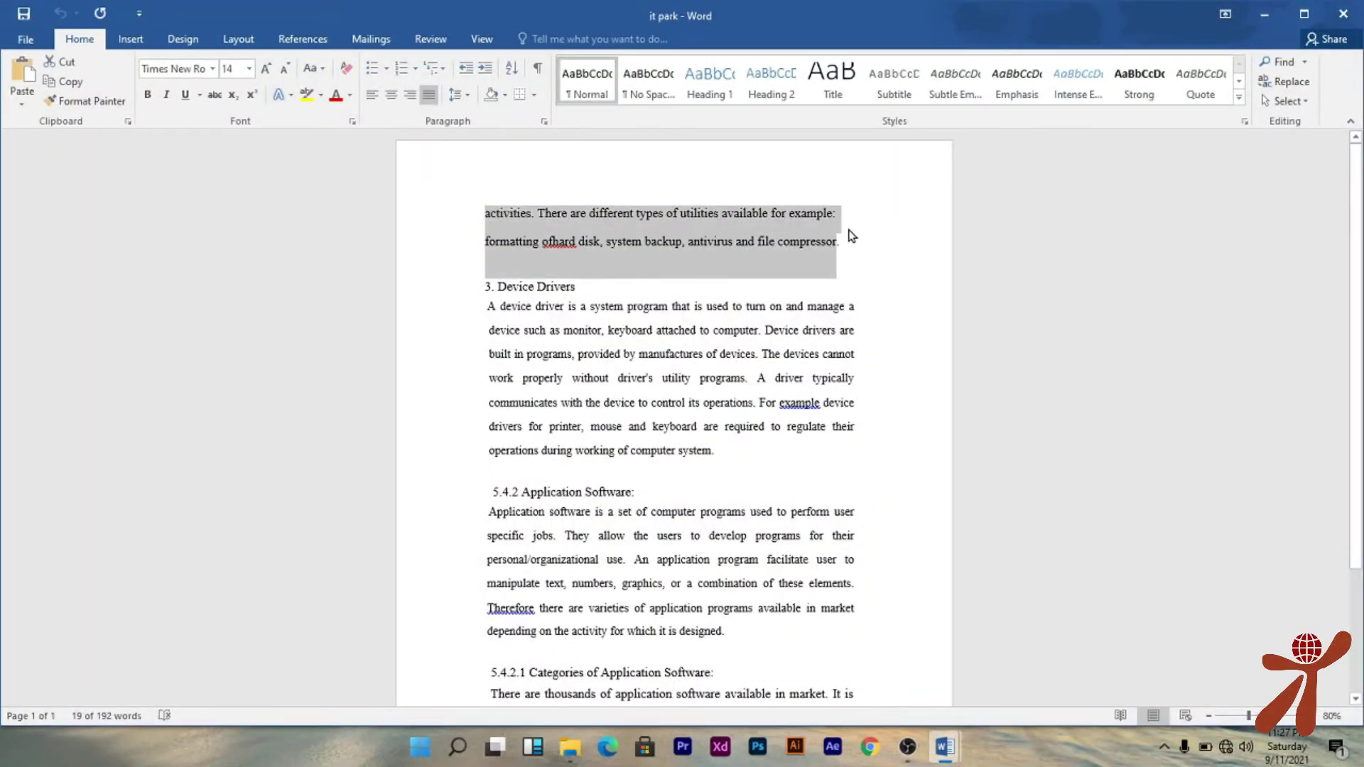
key(BackSpace)
Try adding a few test letters after the "3. Device Drivers" heading and erase them again
click(591, 259)
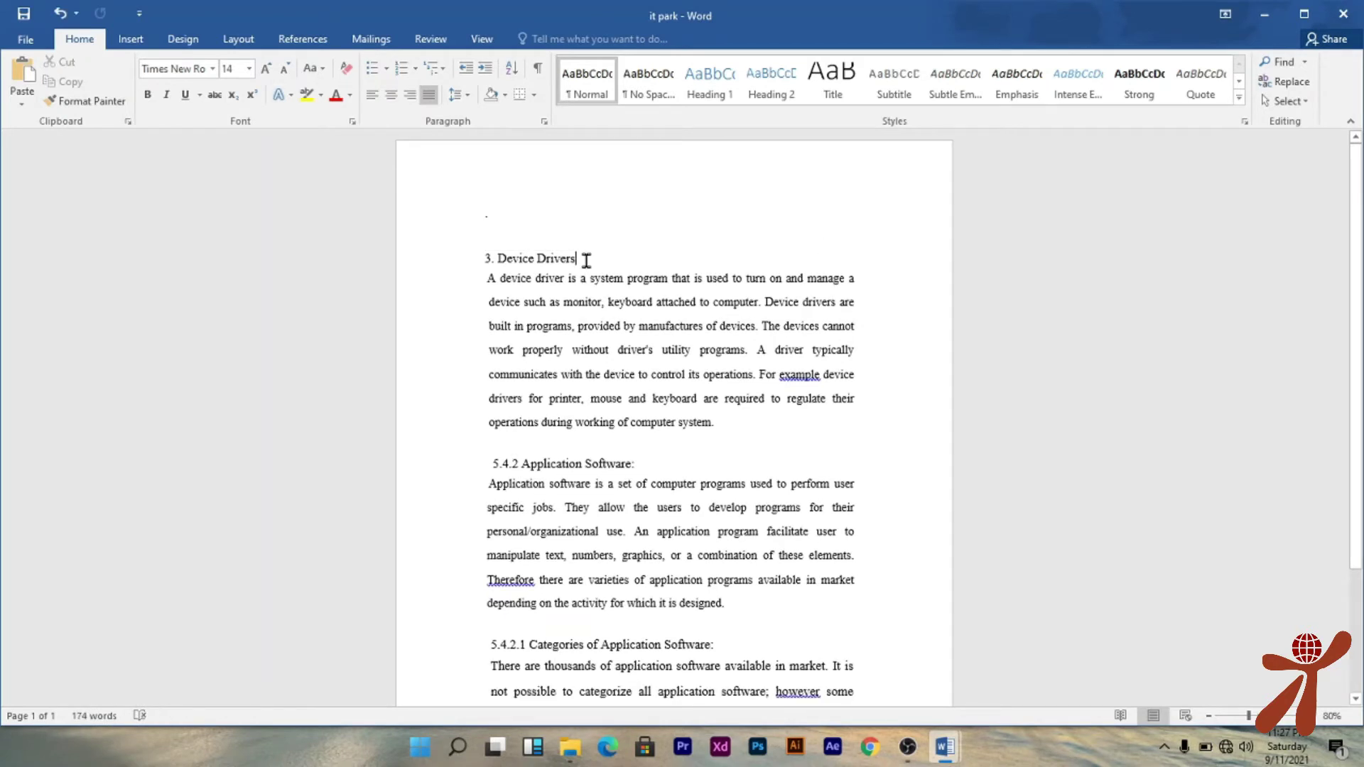
text(v)
key(BackSpace)
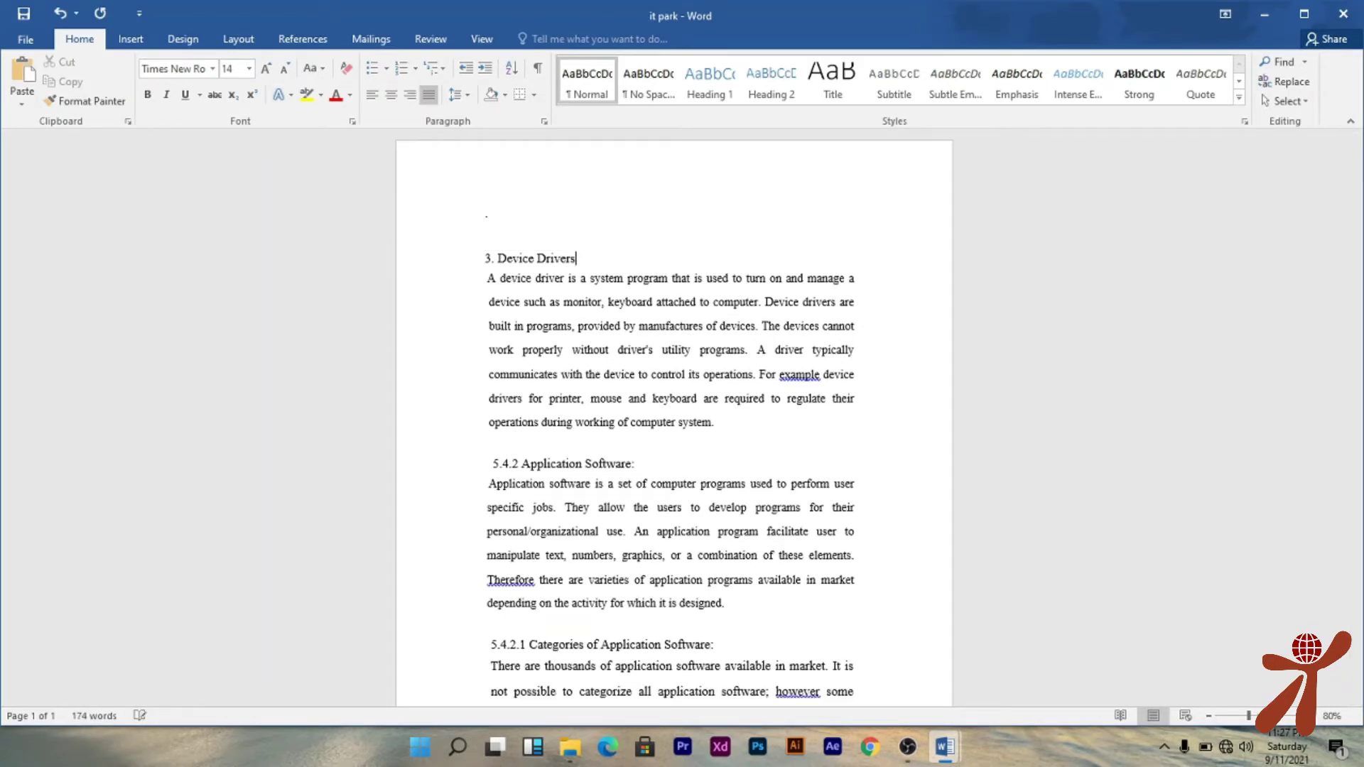
text(ff)
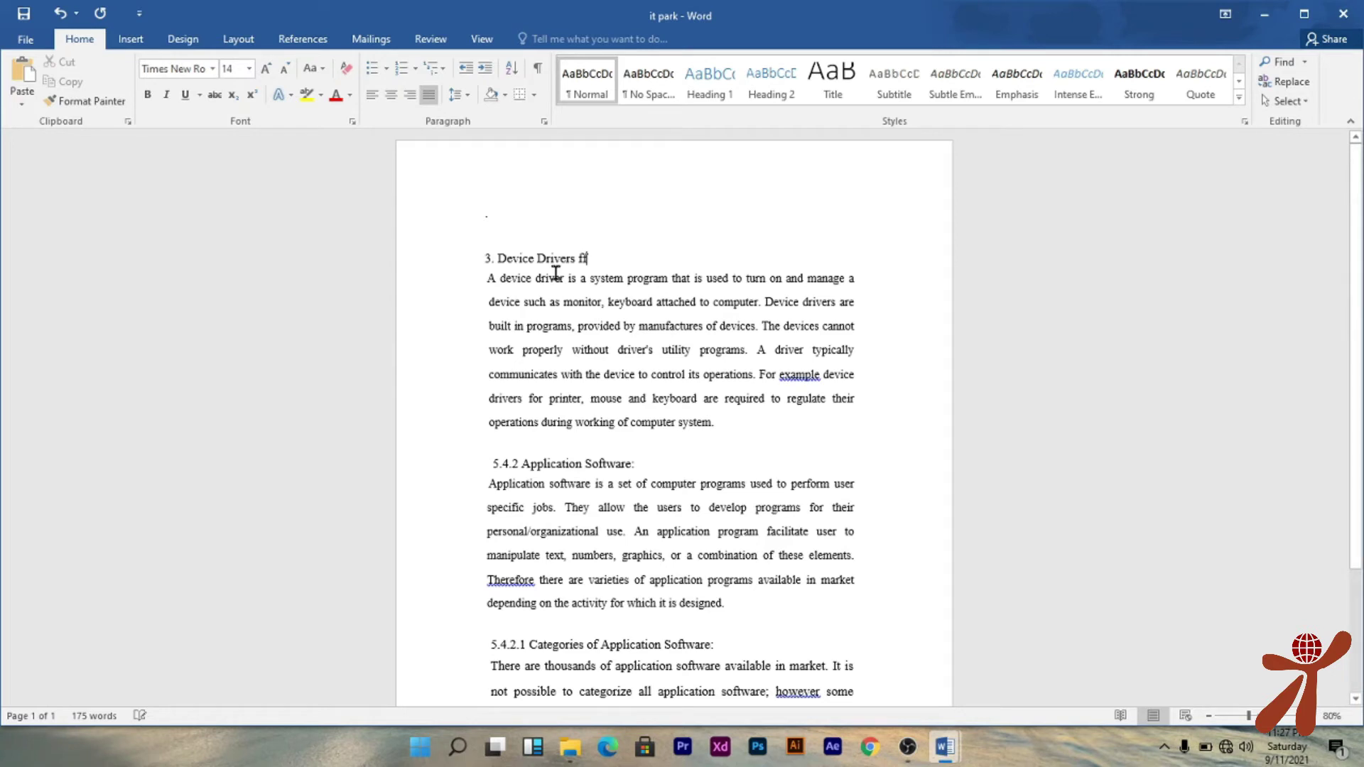
key(BackSpace)
key(BackSpace)
Look through the converted page from beginning to end and check that its text can be selected
scroll(730, 320, down, 3)
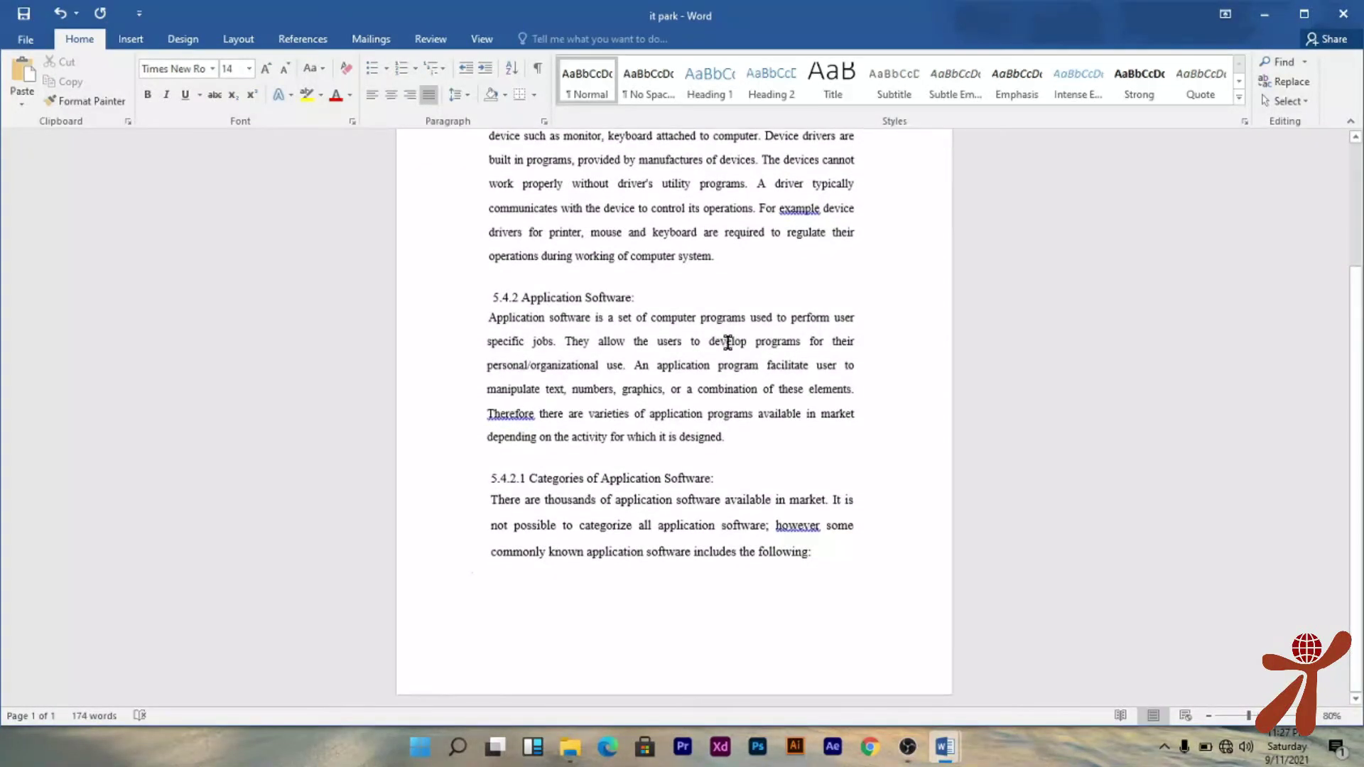
scroll(825, 597, up, 2)
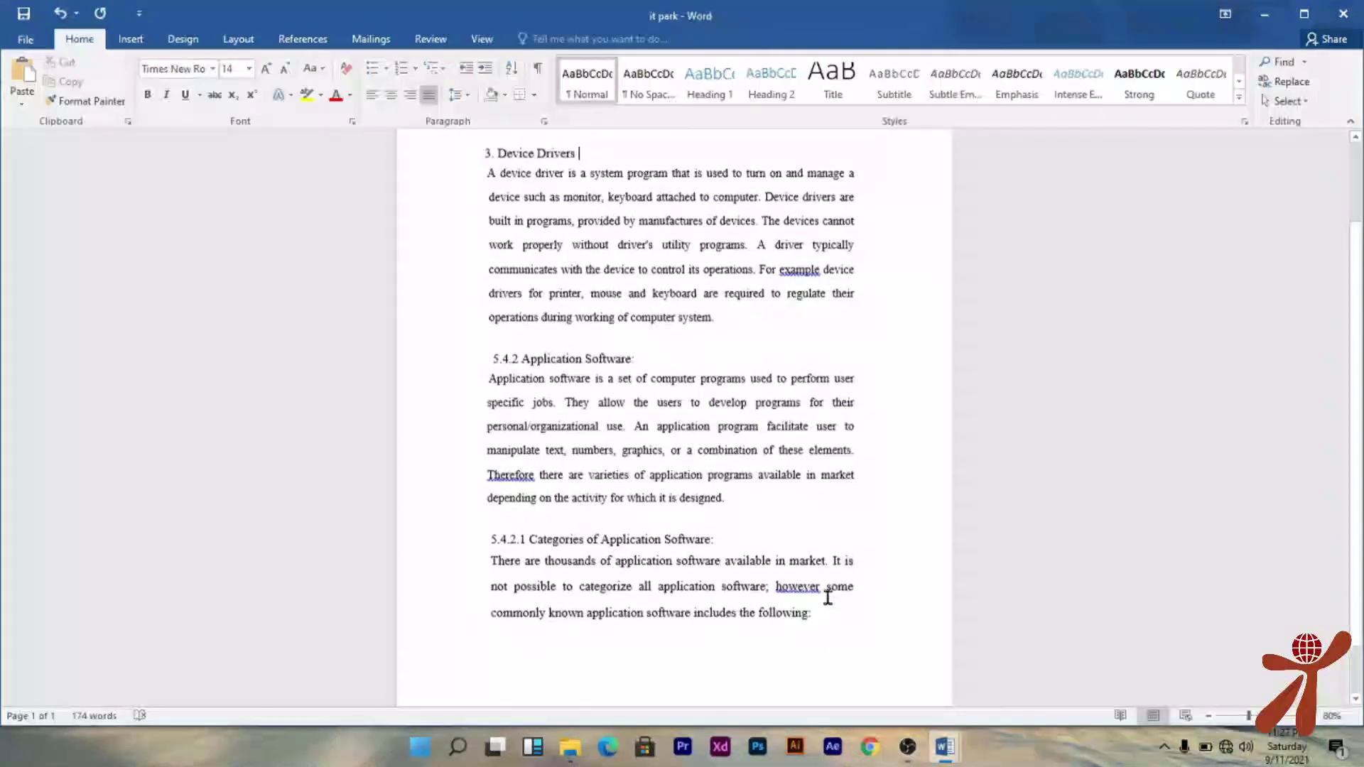
scroll(762, 522, up, 1)
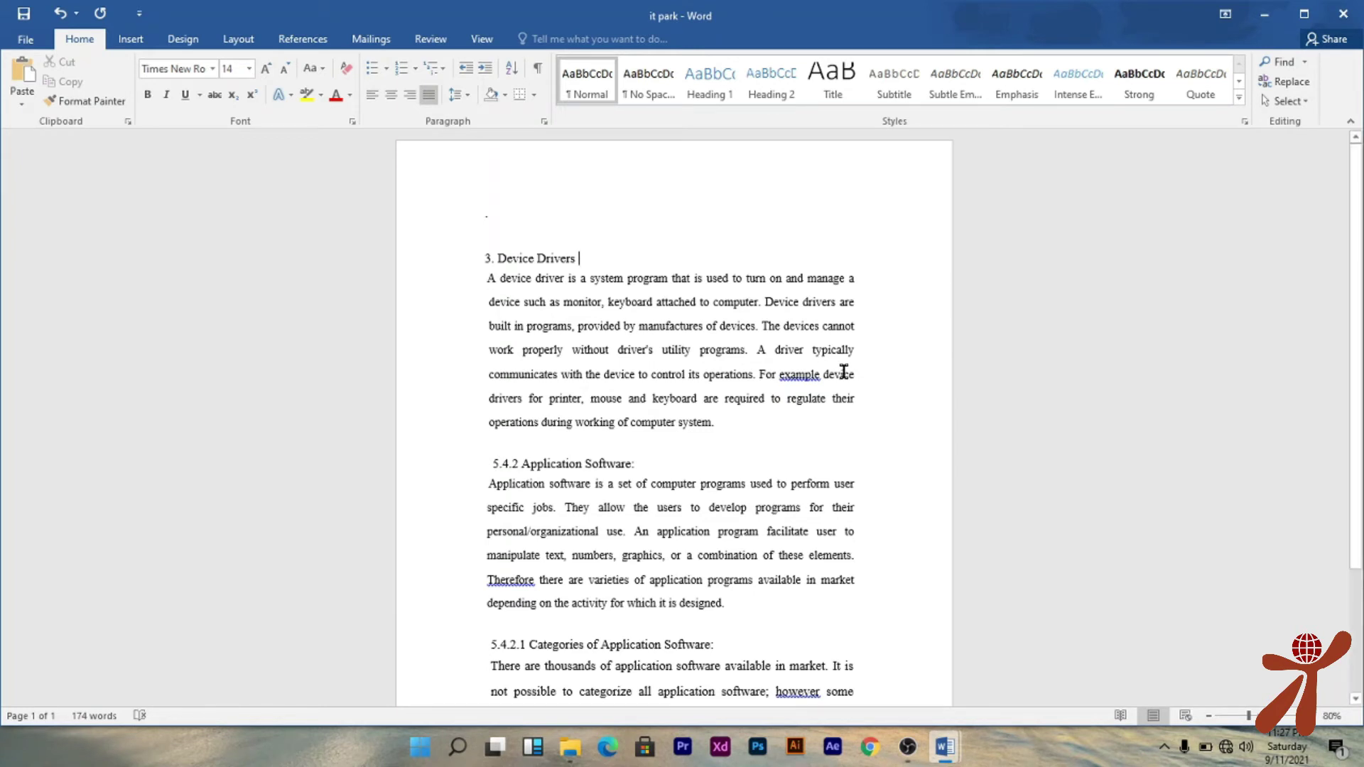
scroll(778, 375, down, 3)
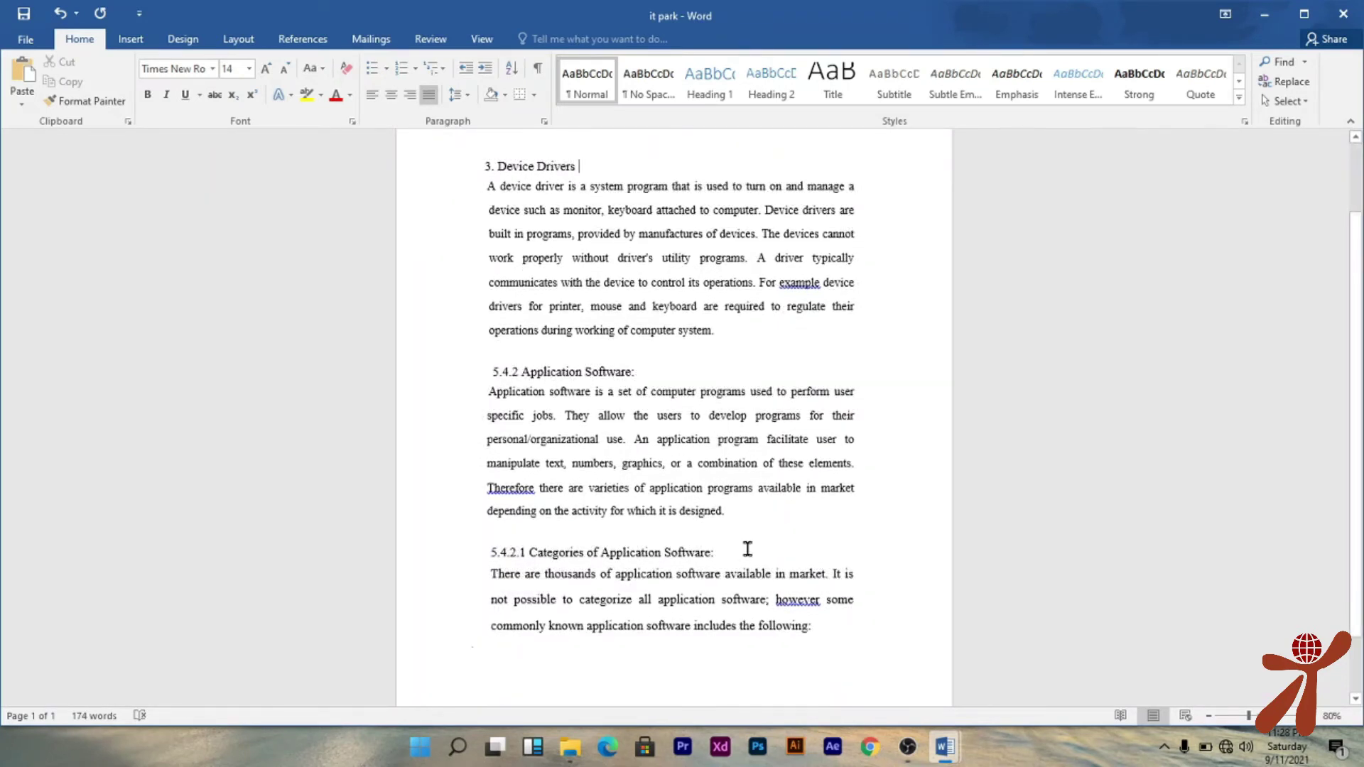
drag(826, 666, 463, 145)
click(505, 621)
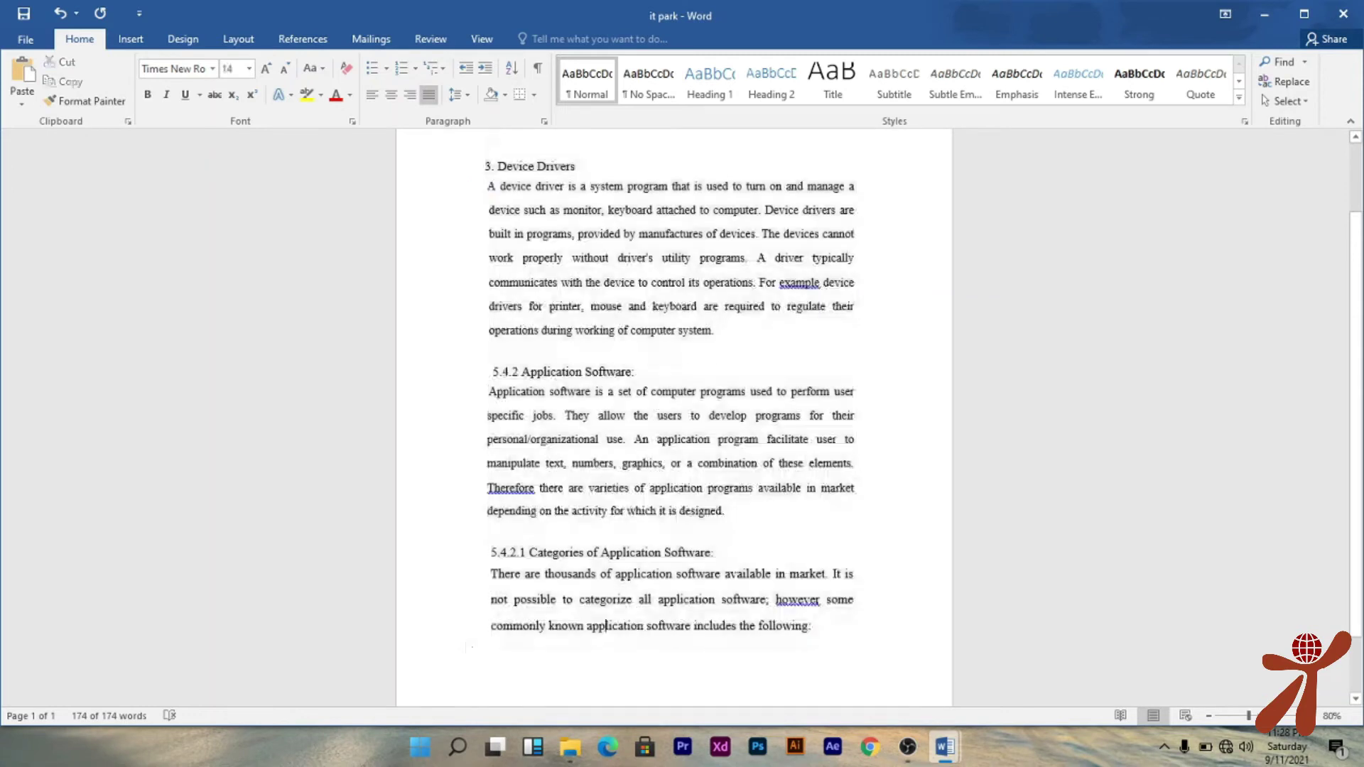
mouse_move(936, 765)
scroll(675, 355, up, 3)
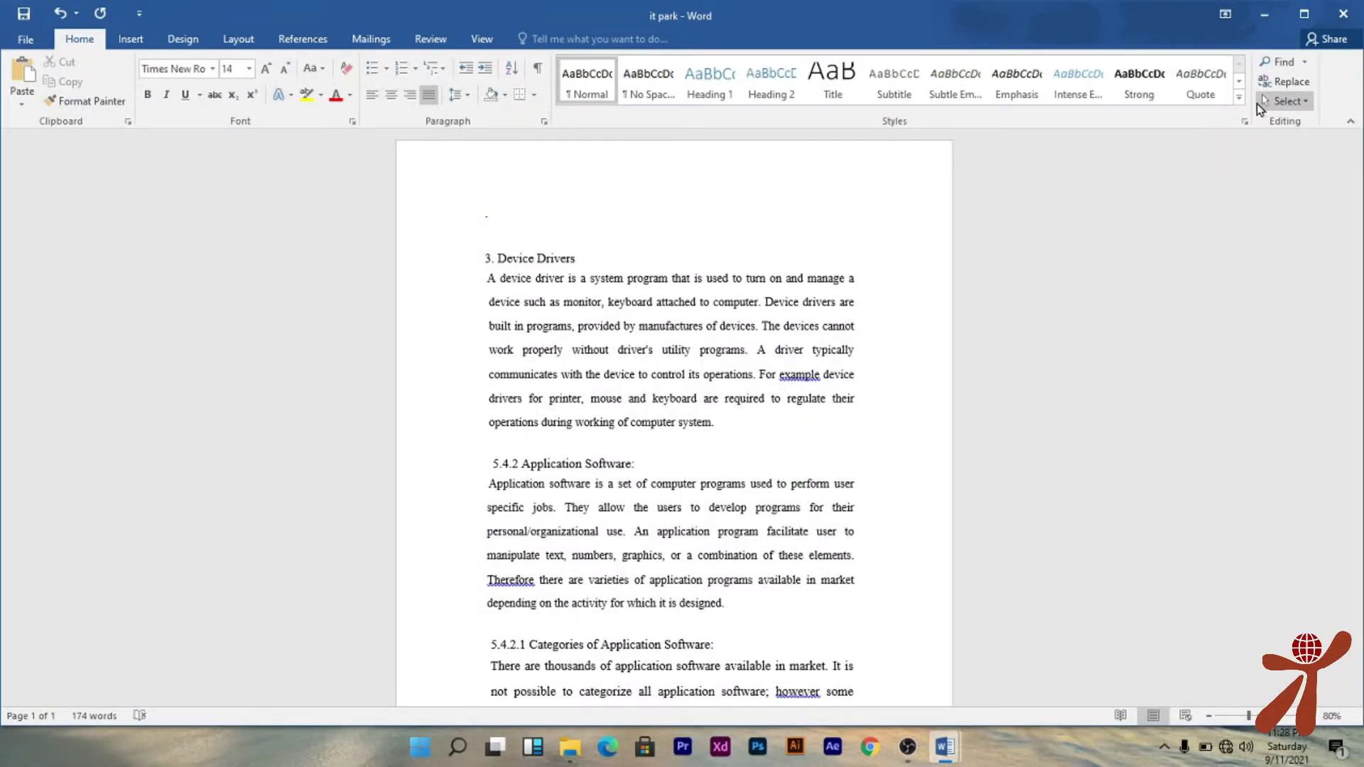
Clear the desktop by minimizing the converted document and closing the blank Document1 and the scanned image's Properties window
click(1268, 17)
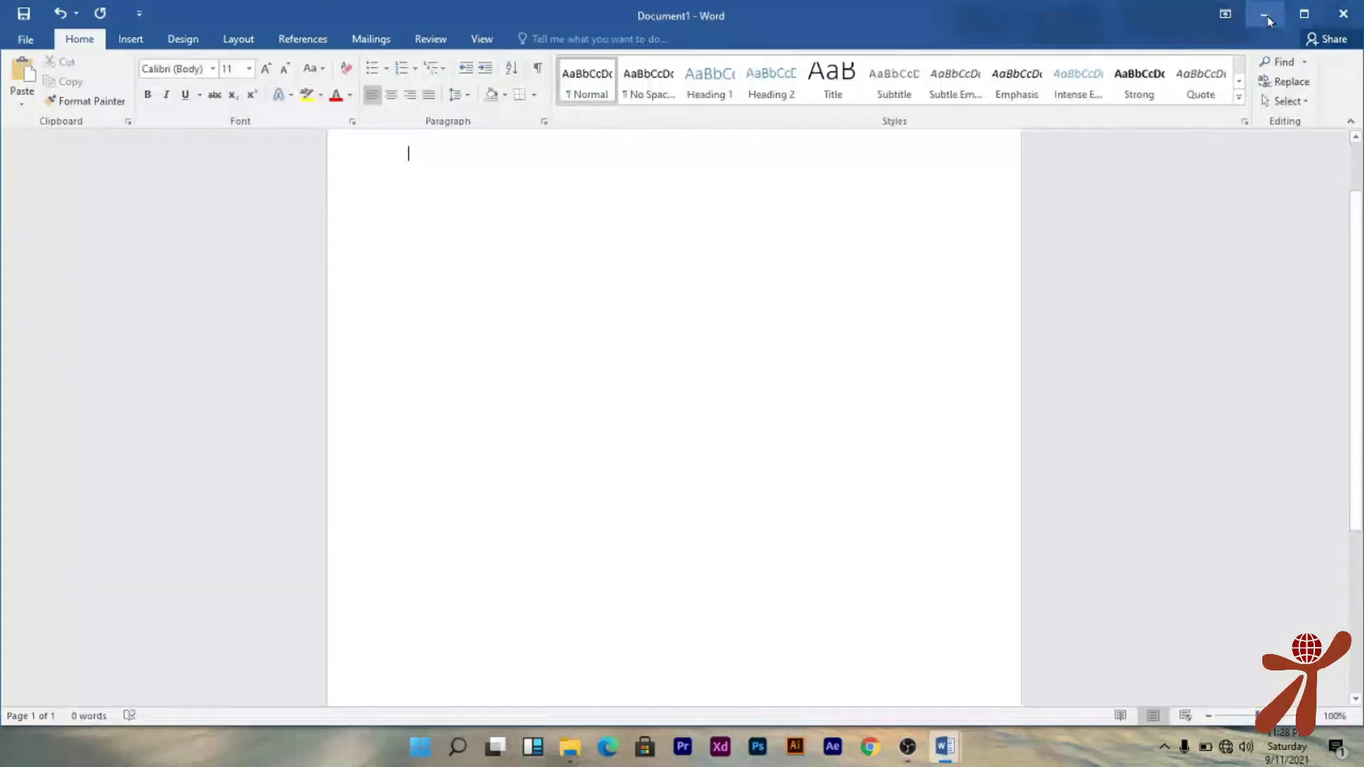
click(1343, 21)
click(700, 403)
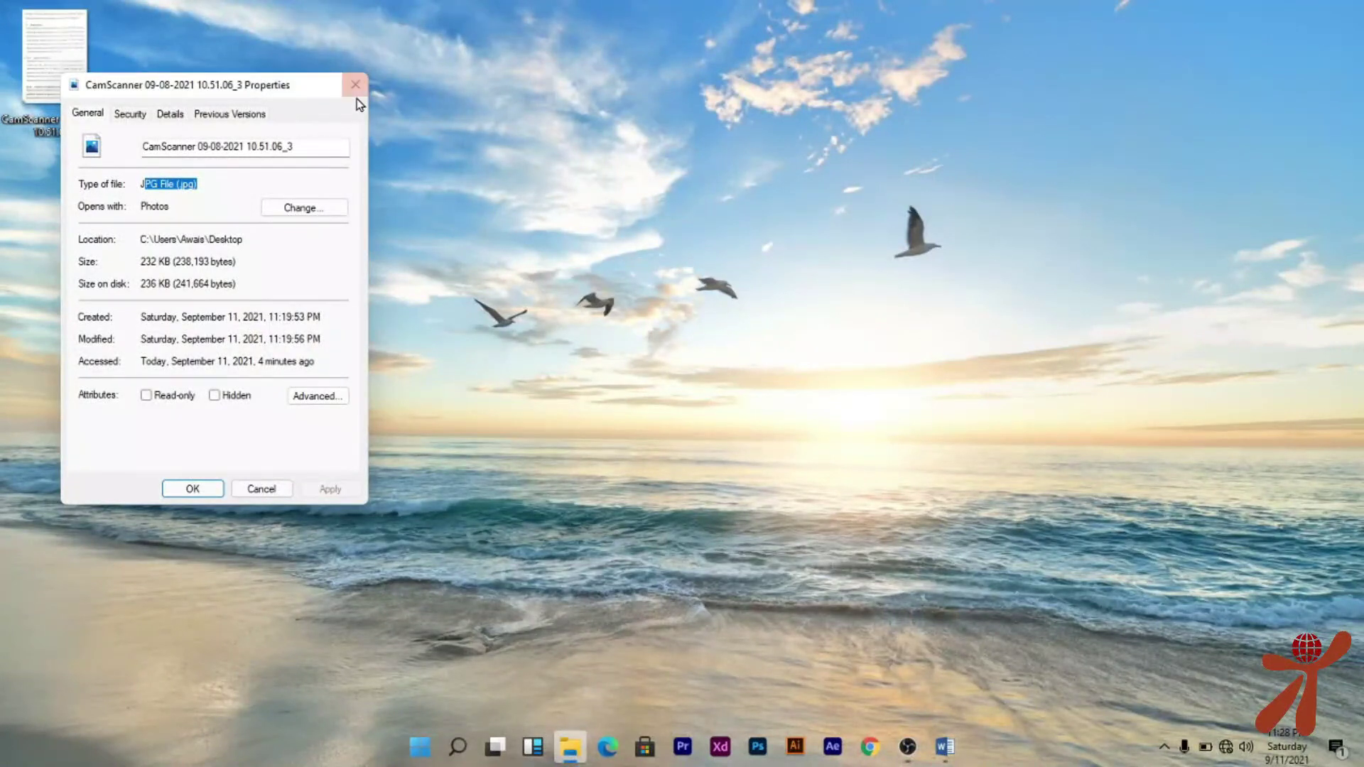
click(357, 95)
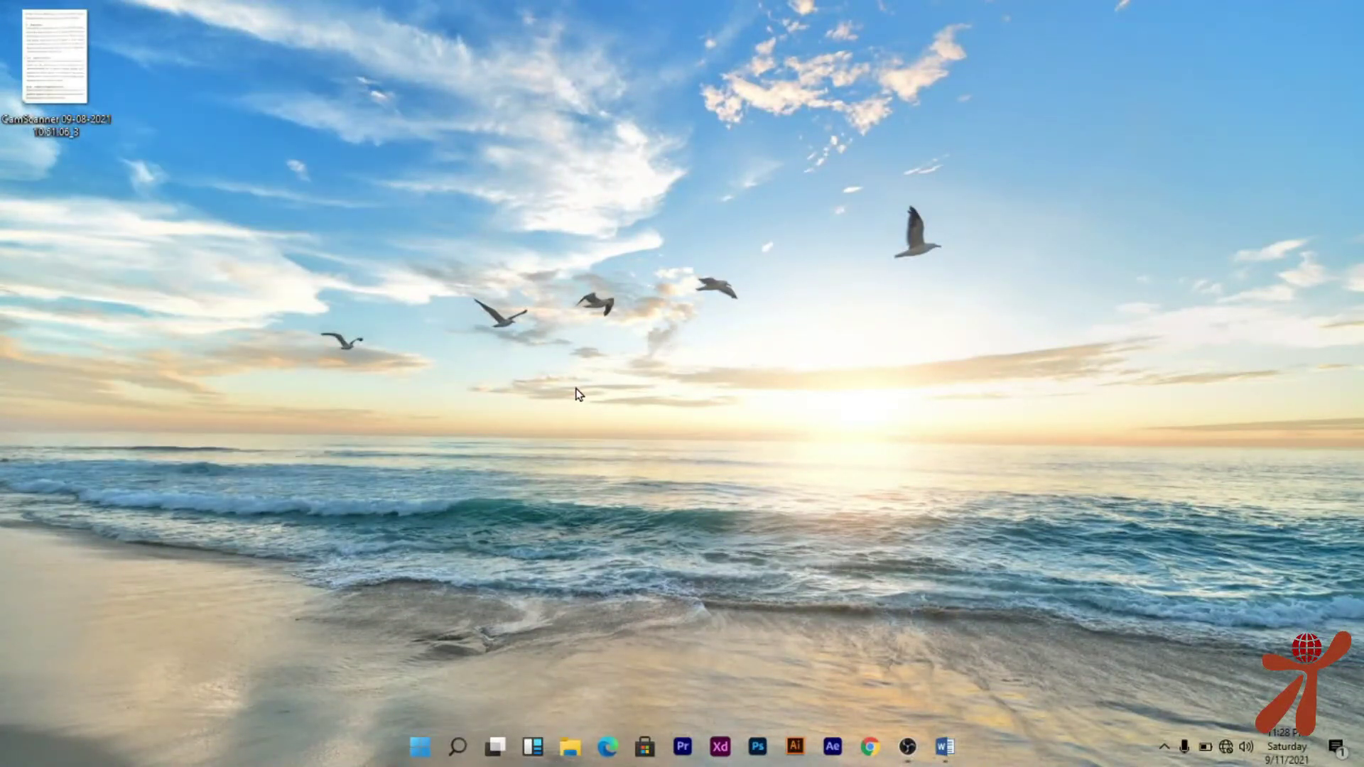
Switch to OneNote 2016 by searching for "one" and dismiss the Office activation wizard
click(423, 744)
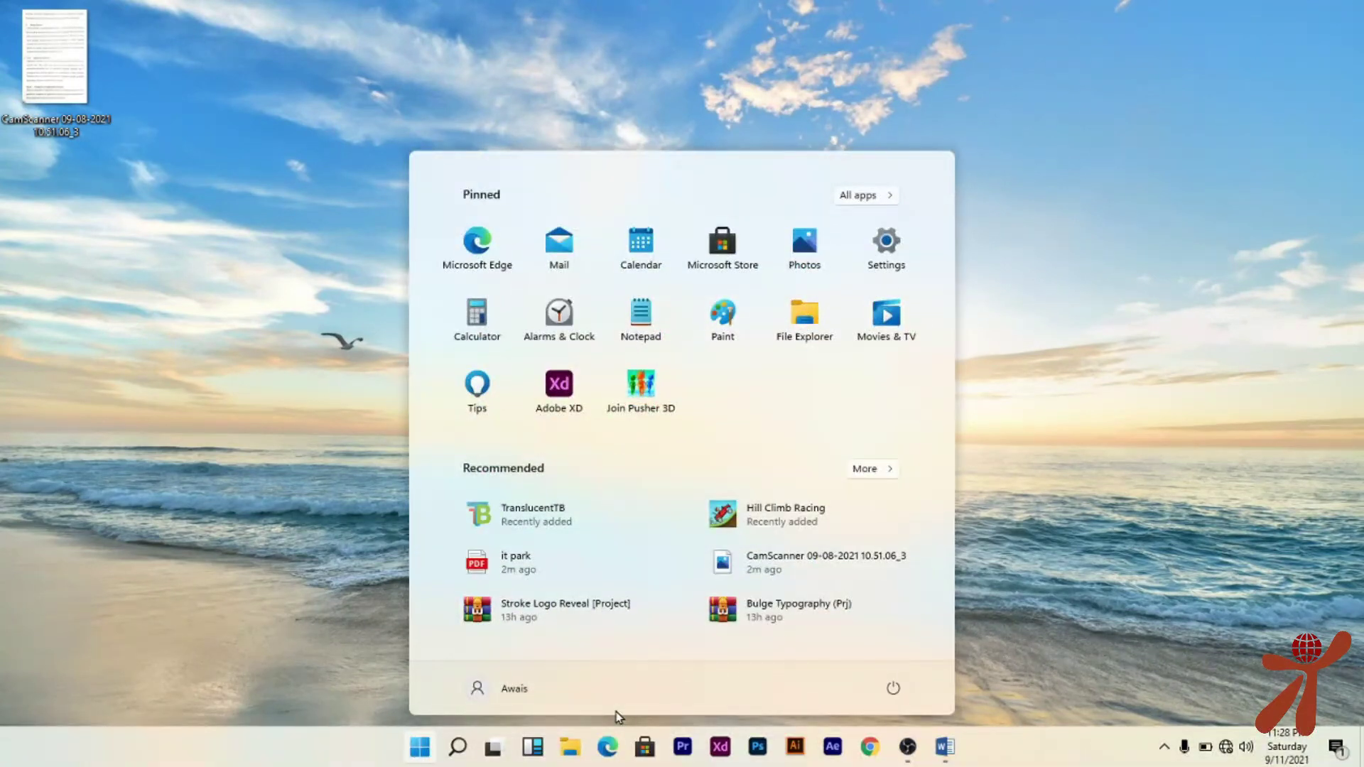
text(n)
key(BackSpace)
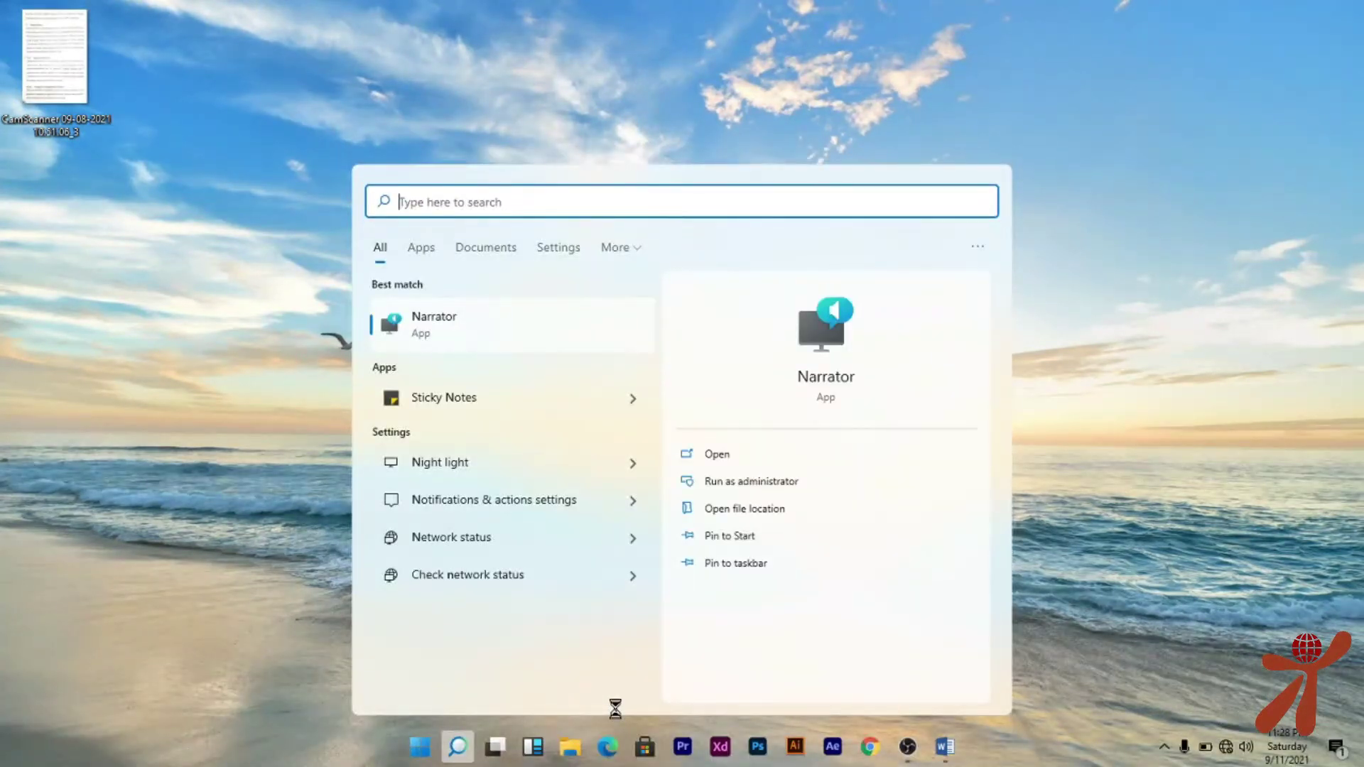
text(one)
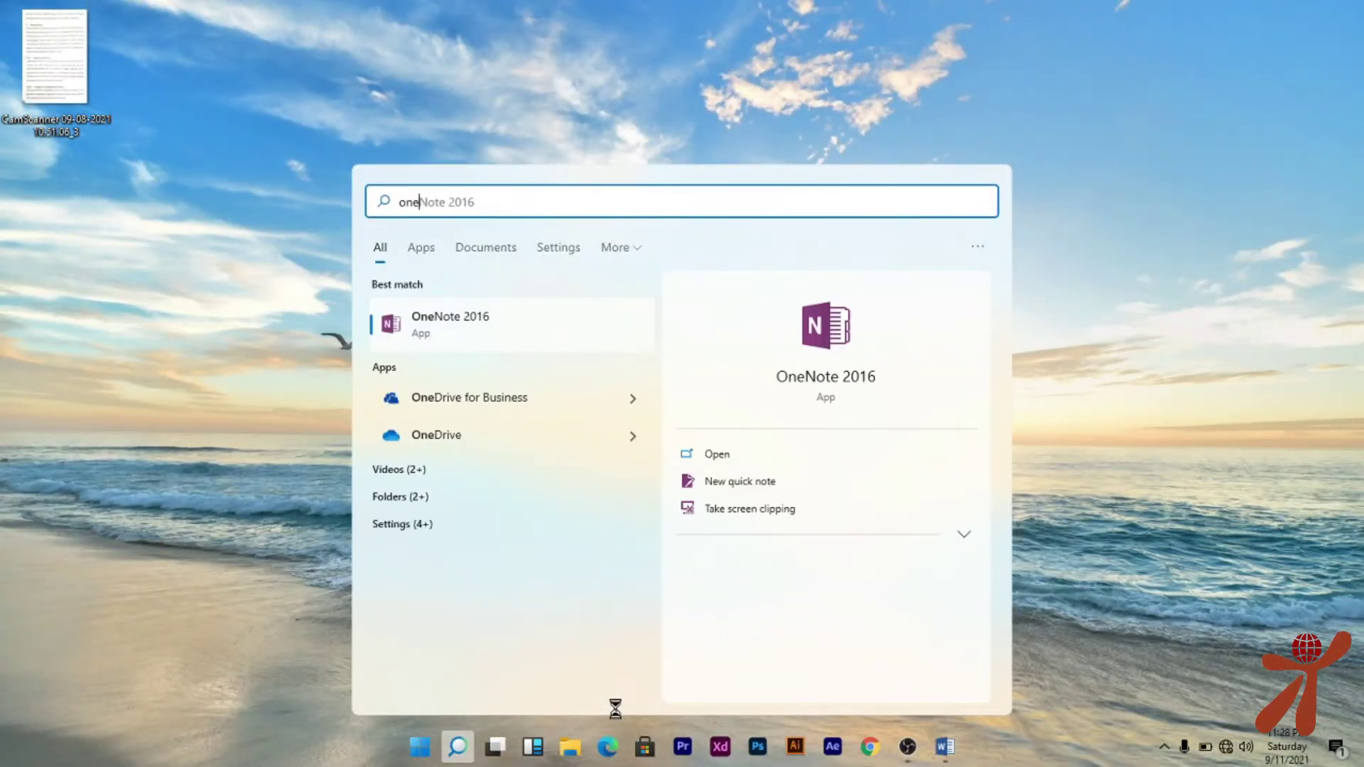
key(Return)
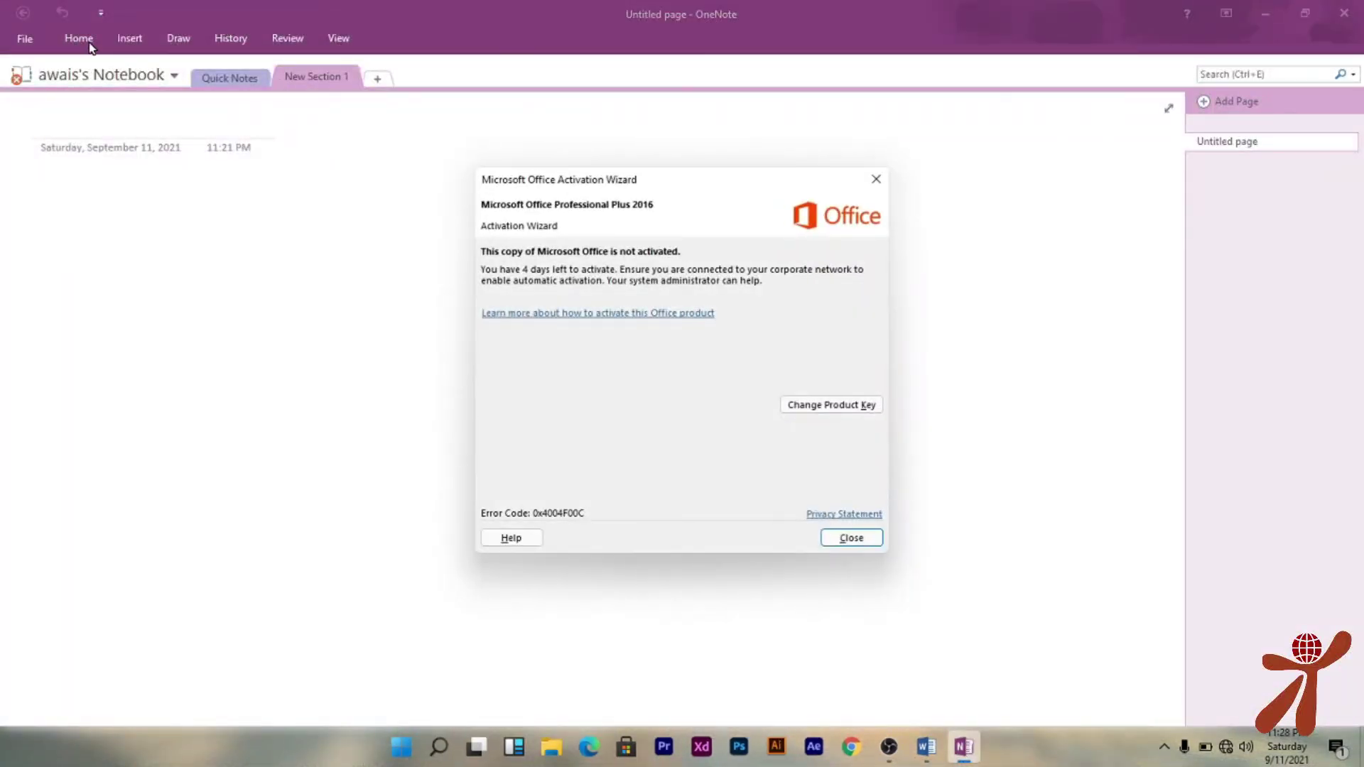
click(868, 186)
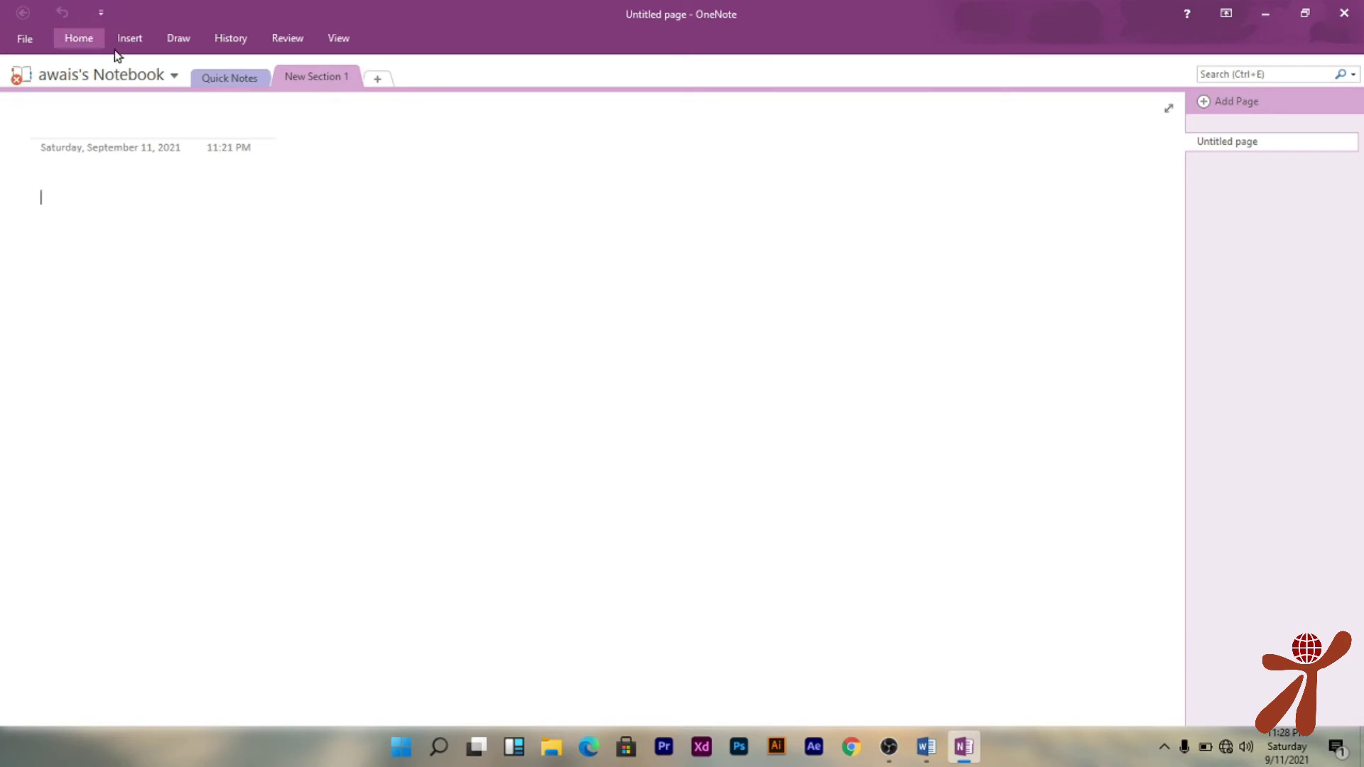
Insert the picture "CamScanner 09-08-2021 10.51.06_3" from the Desktop into the untitled OneNote page
click(138, 37)
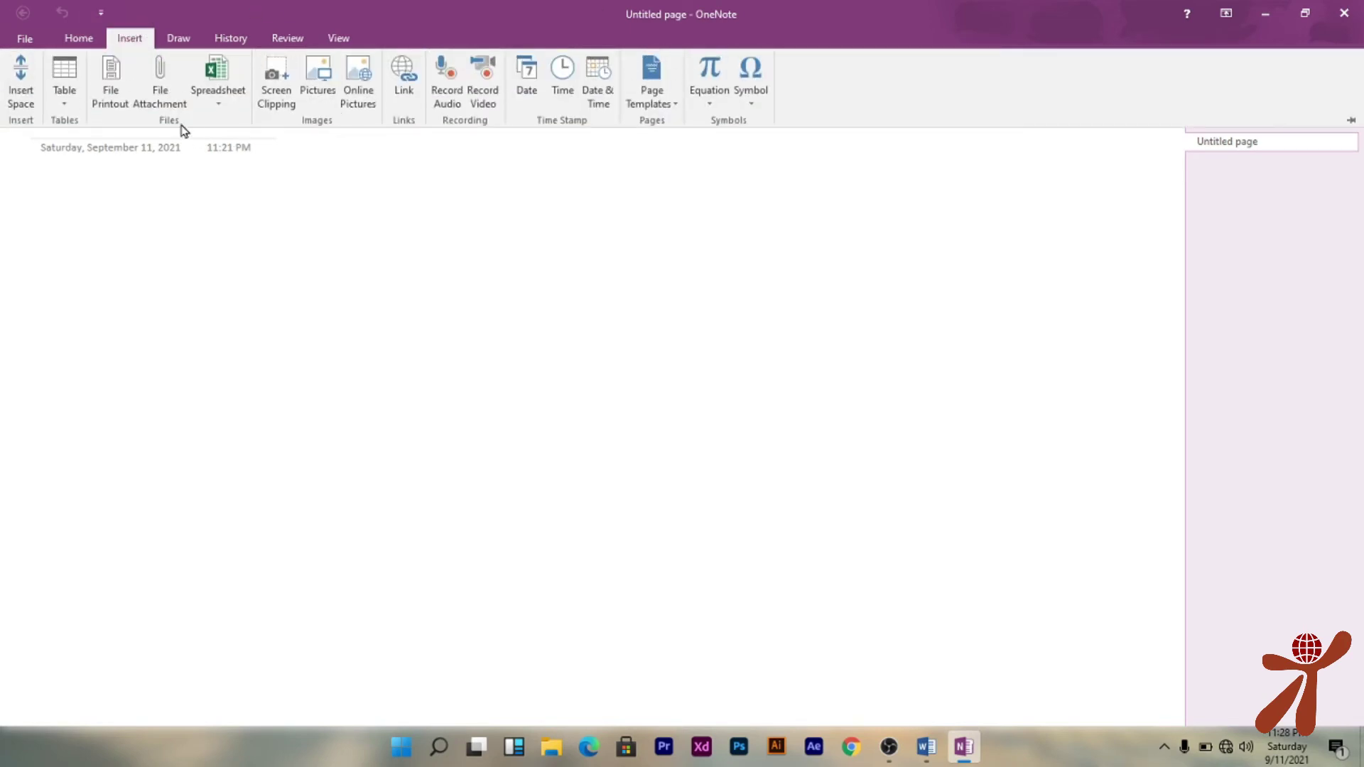
click(334, 106)
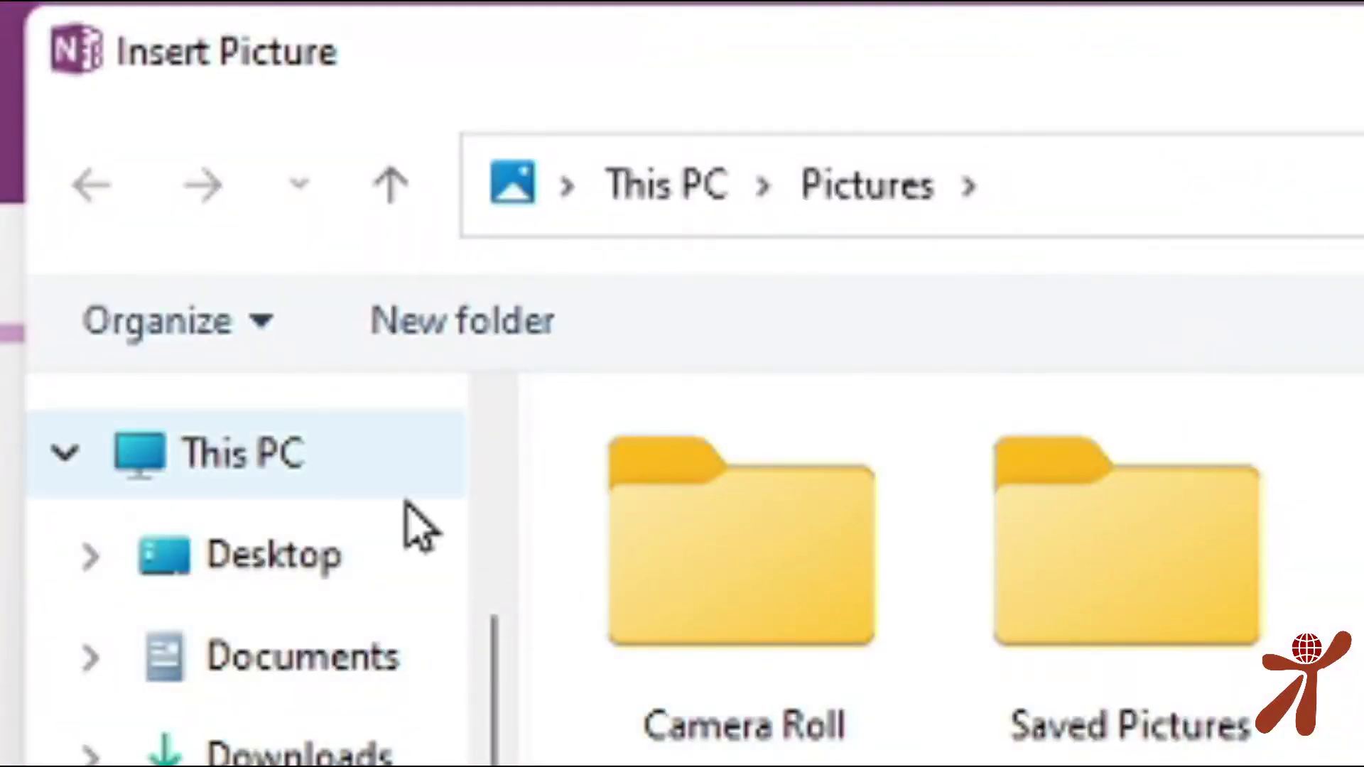
click(357, 561)
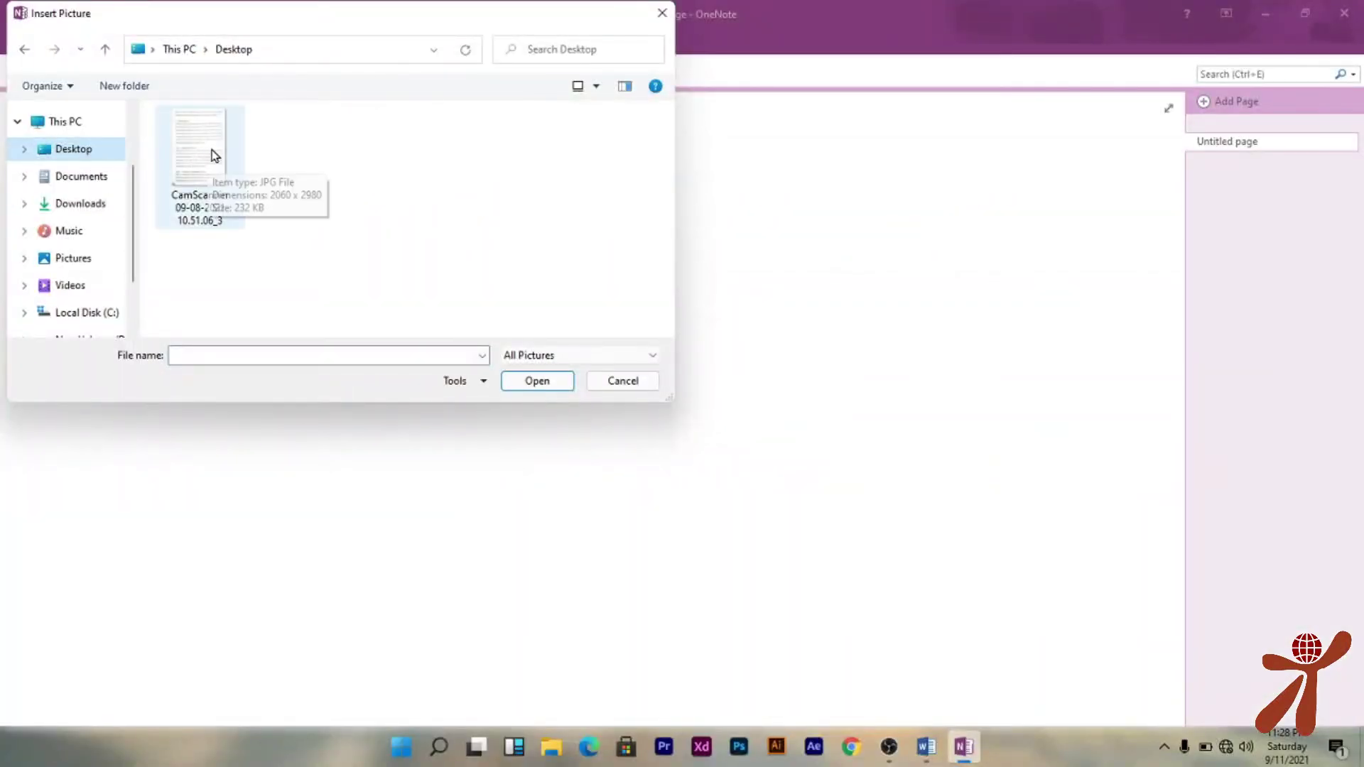
click(209, 142)
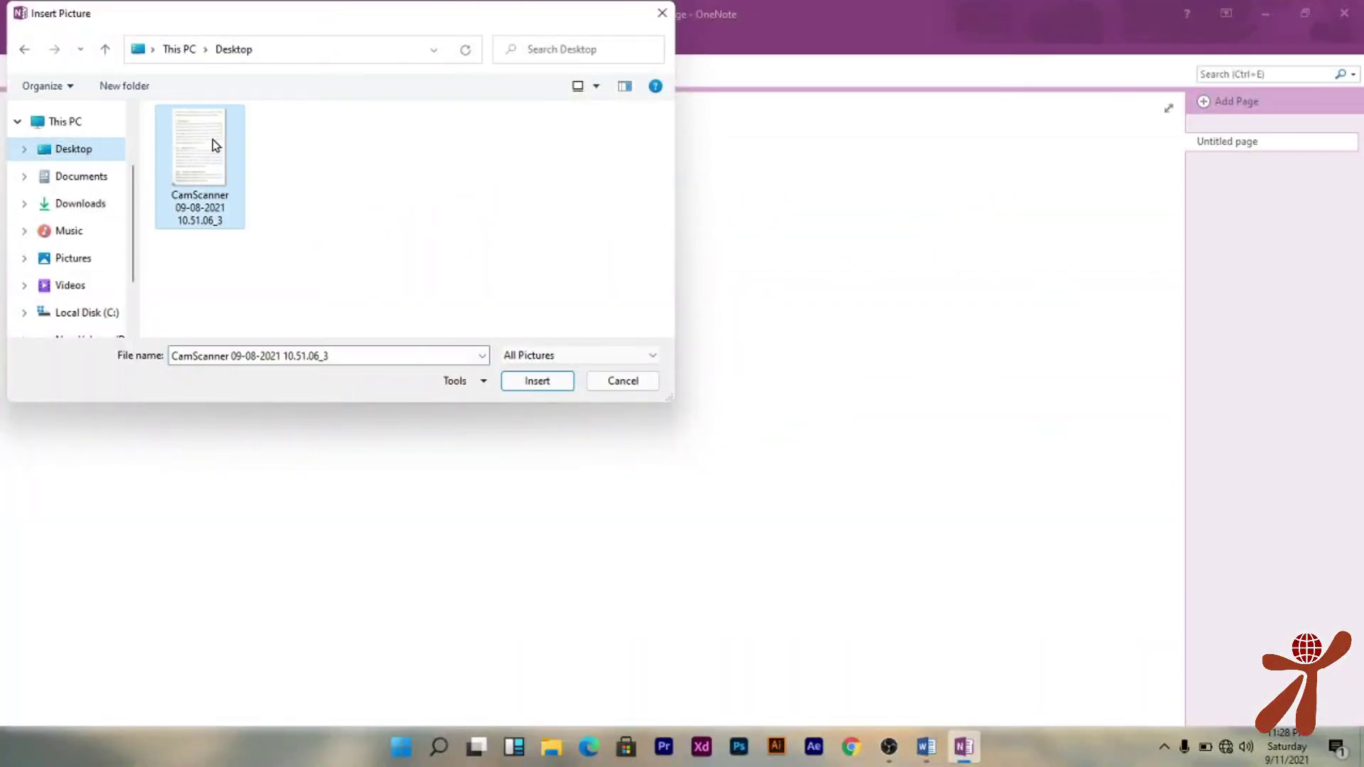
click(533, 388)
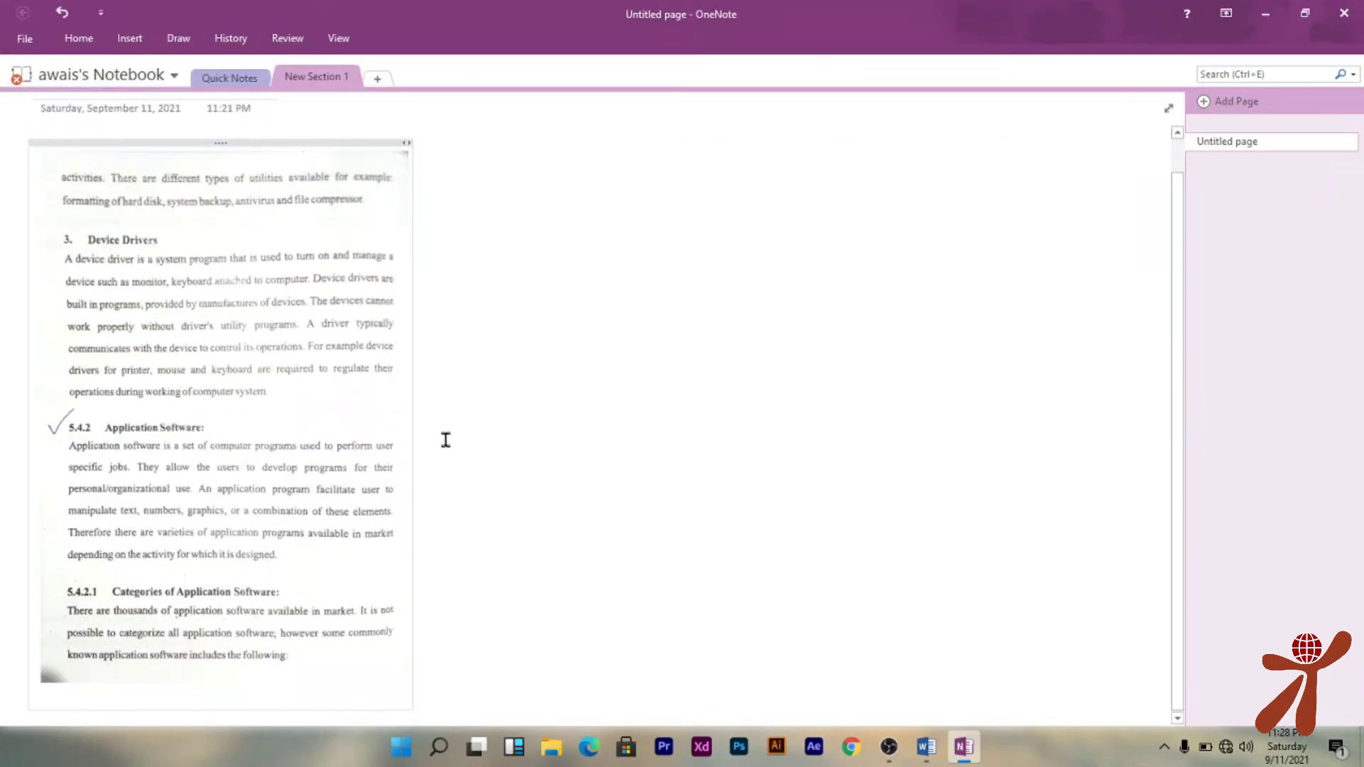
Copy the text from the inserted page scan and place the insertion point in the blank area beside it
right_click(170, 265)
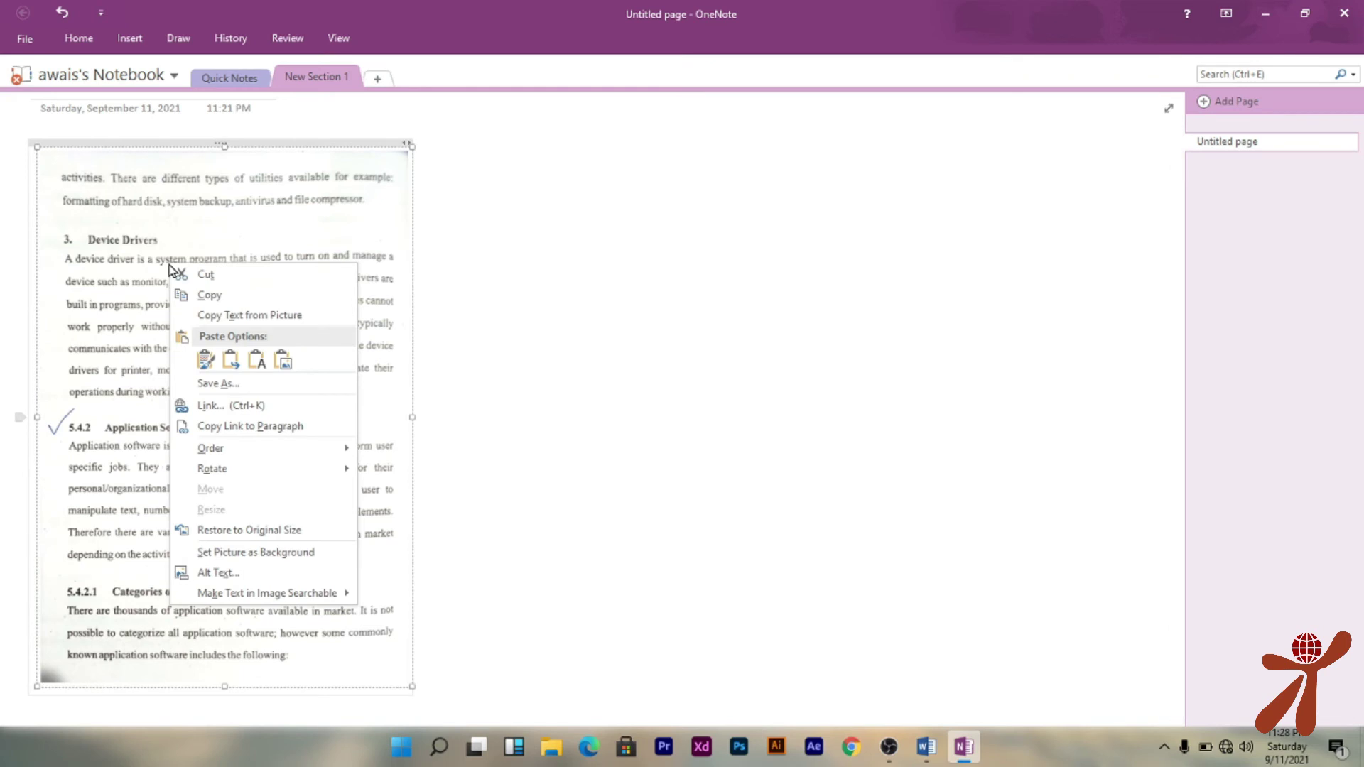
click(242, 315)
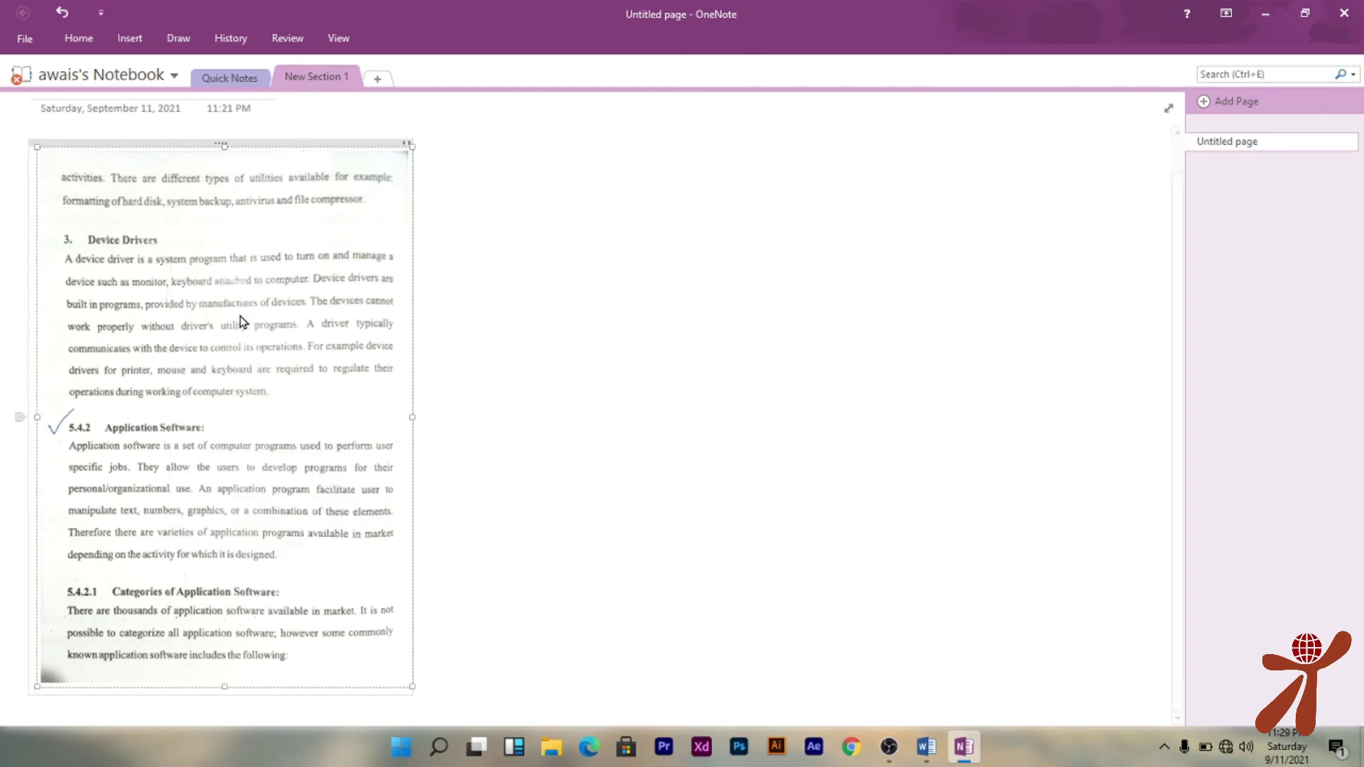
click(448, 183)
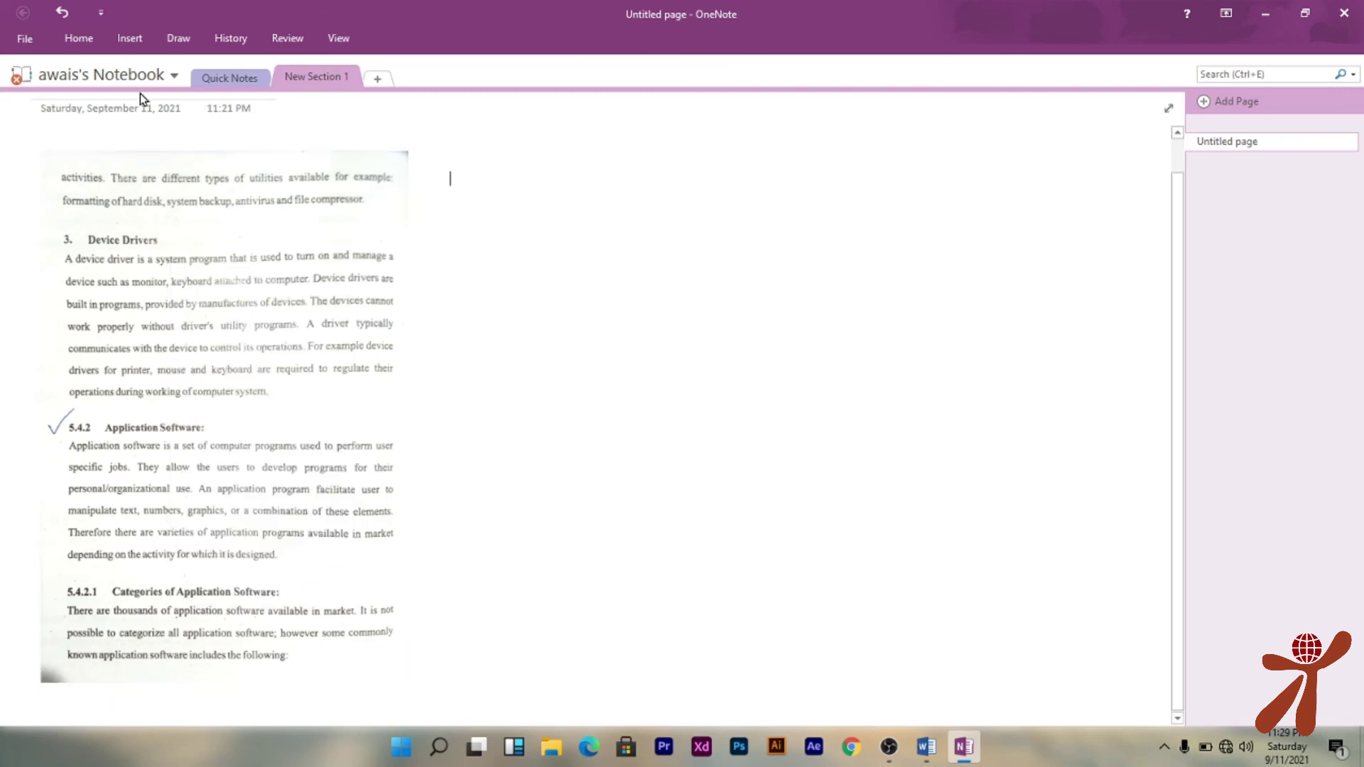
Paste the copied picture text into the blank area beside the page scan, keeping text only
click(79, 38)
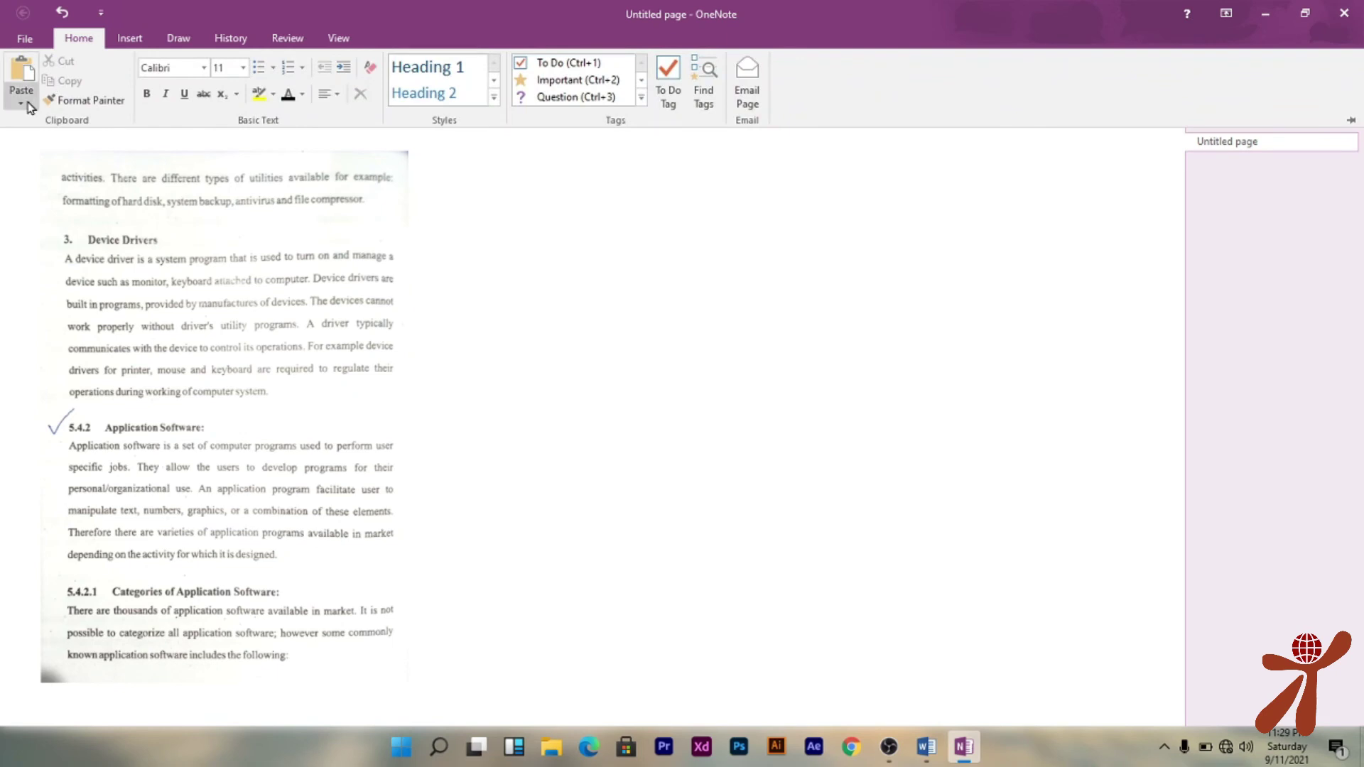
click(27, 103)
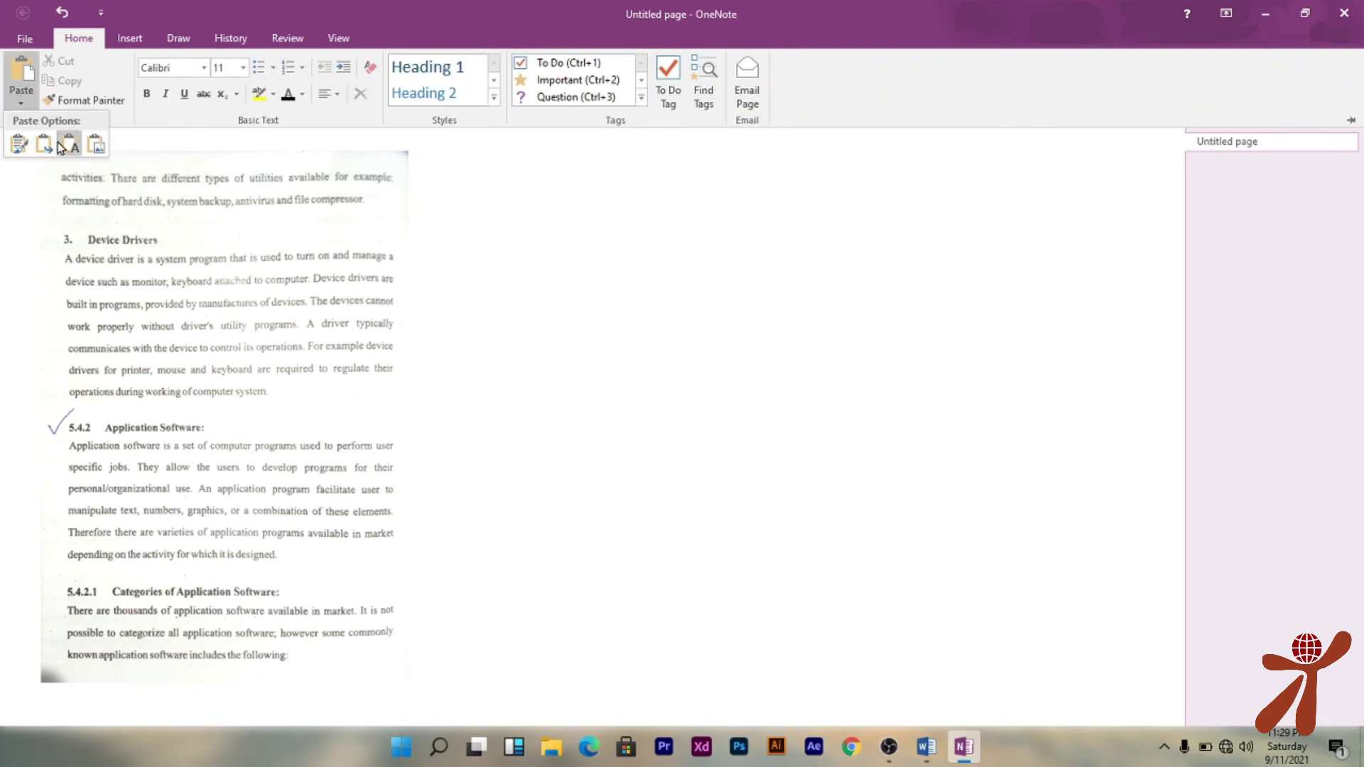
click(69, 148)
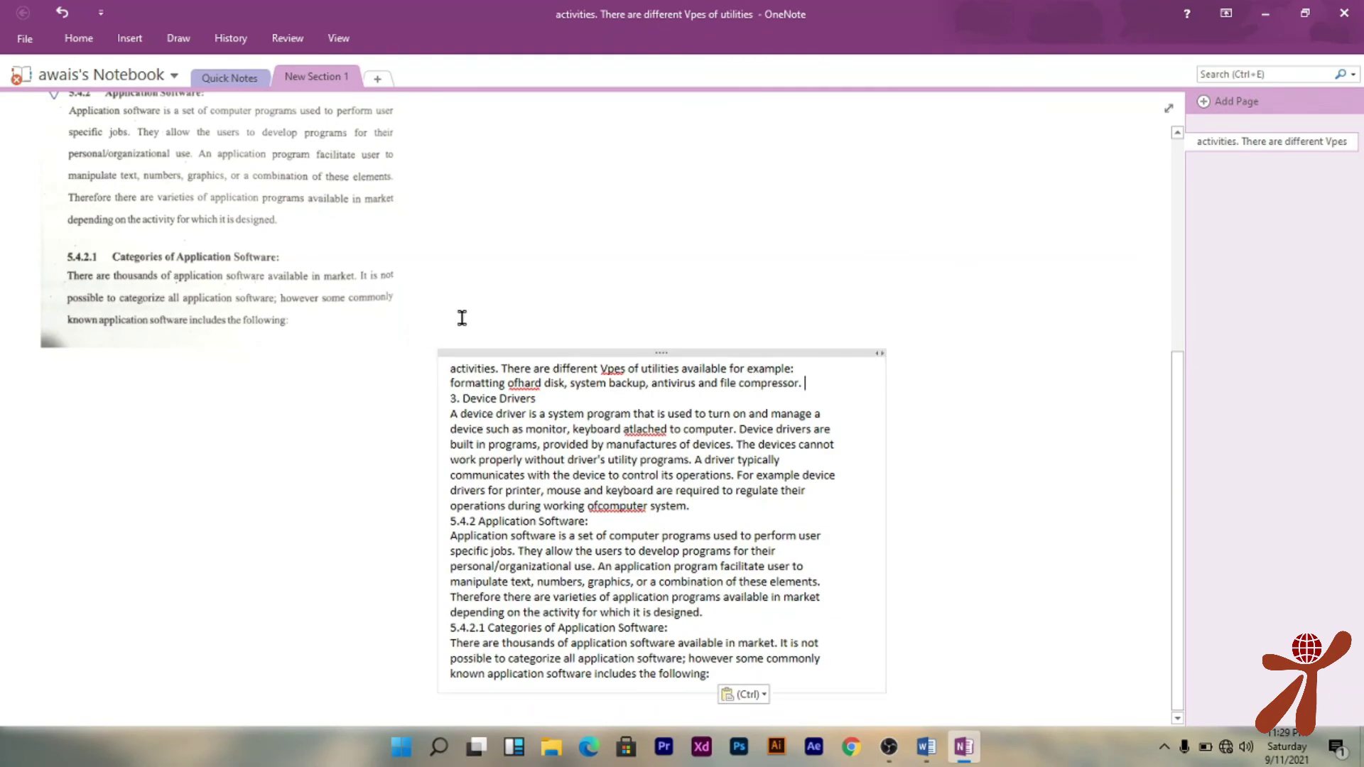
Delete the final "e:" from the "5.4.2 Application Software:" heading in the pasted text
scroll(357, 297, up, 3)
scroll(357, 297, up, 2)
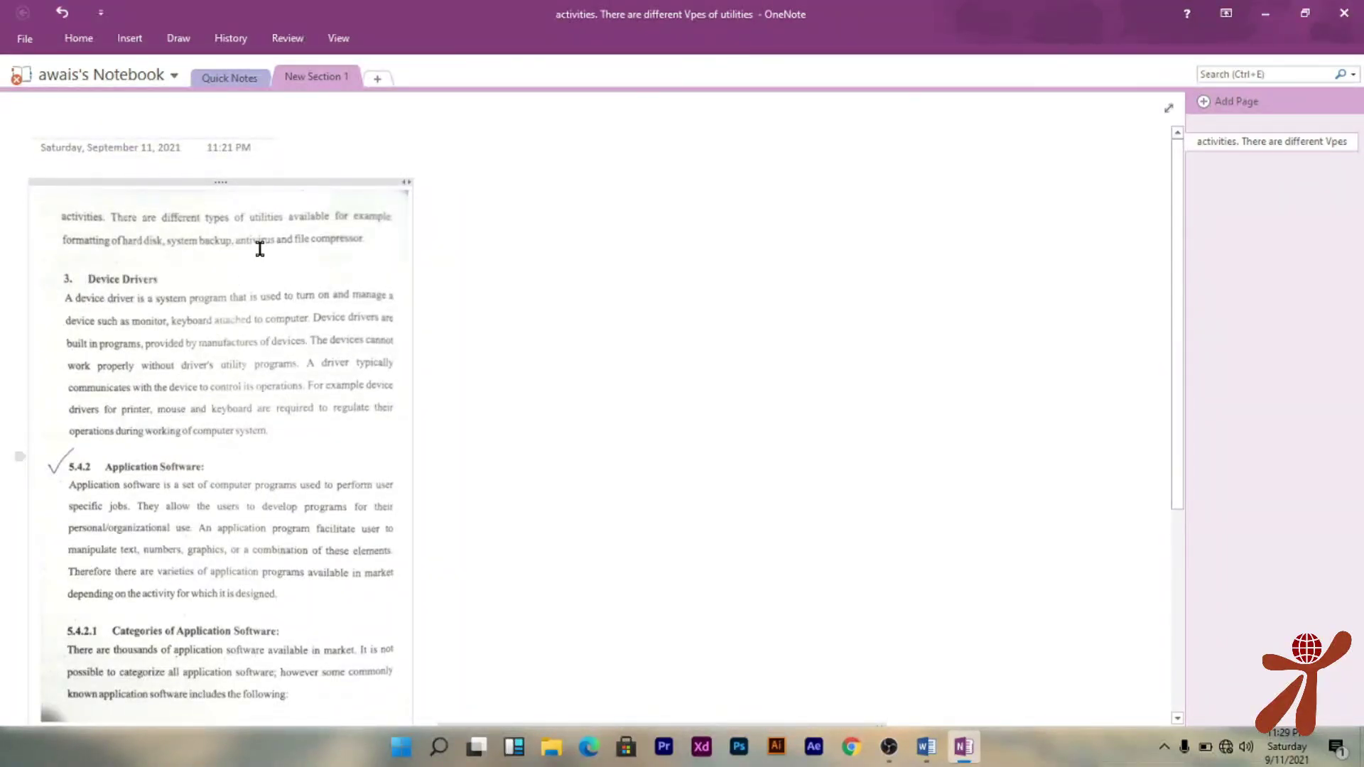
click(356, 234)
scroll(356, 234, down, 1)
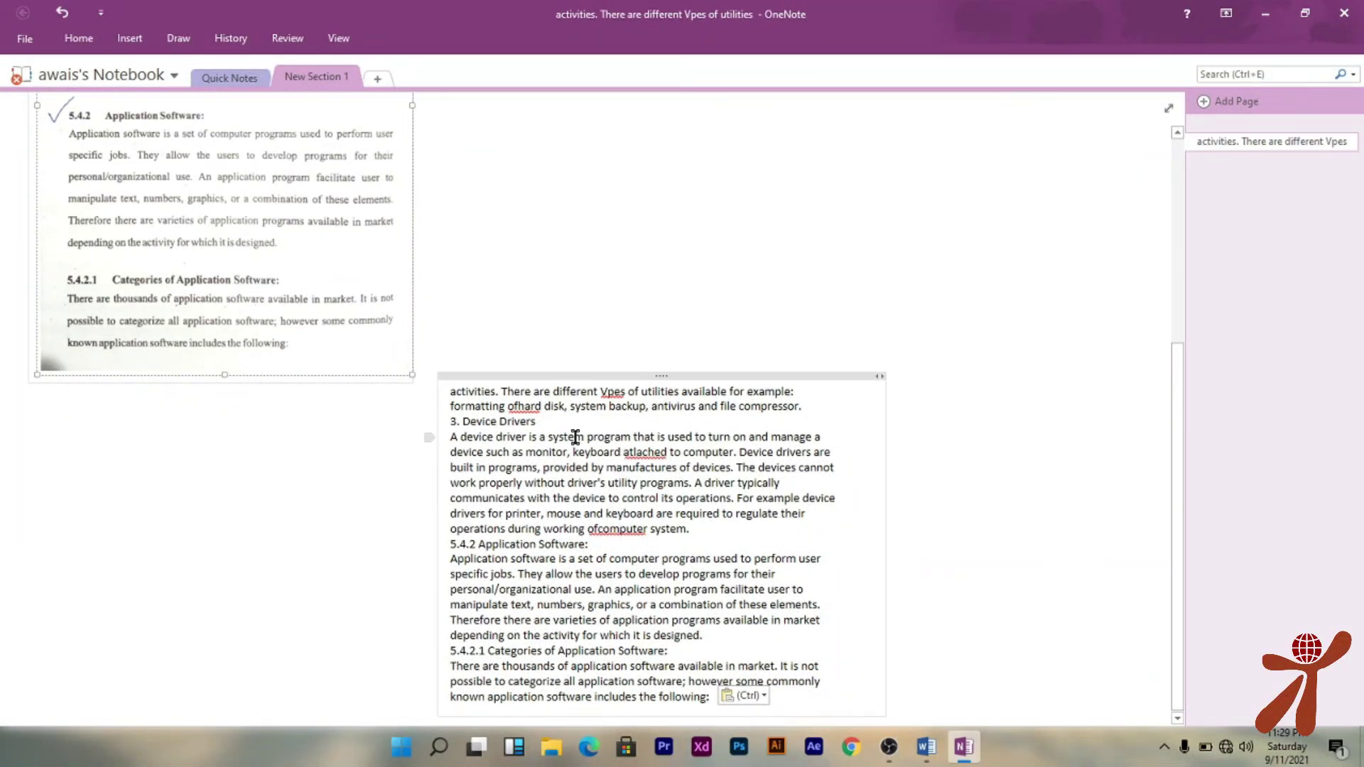
click(620, 541)
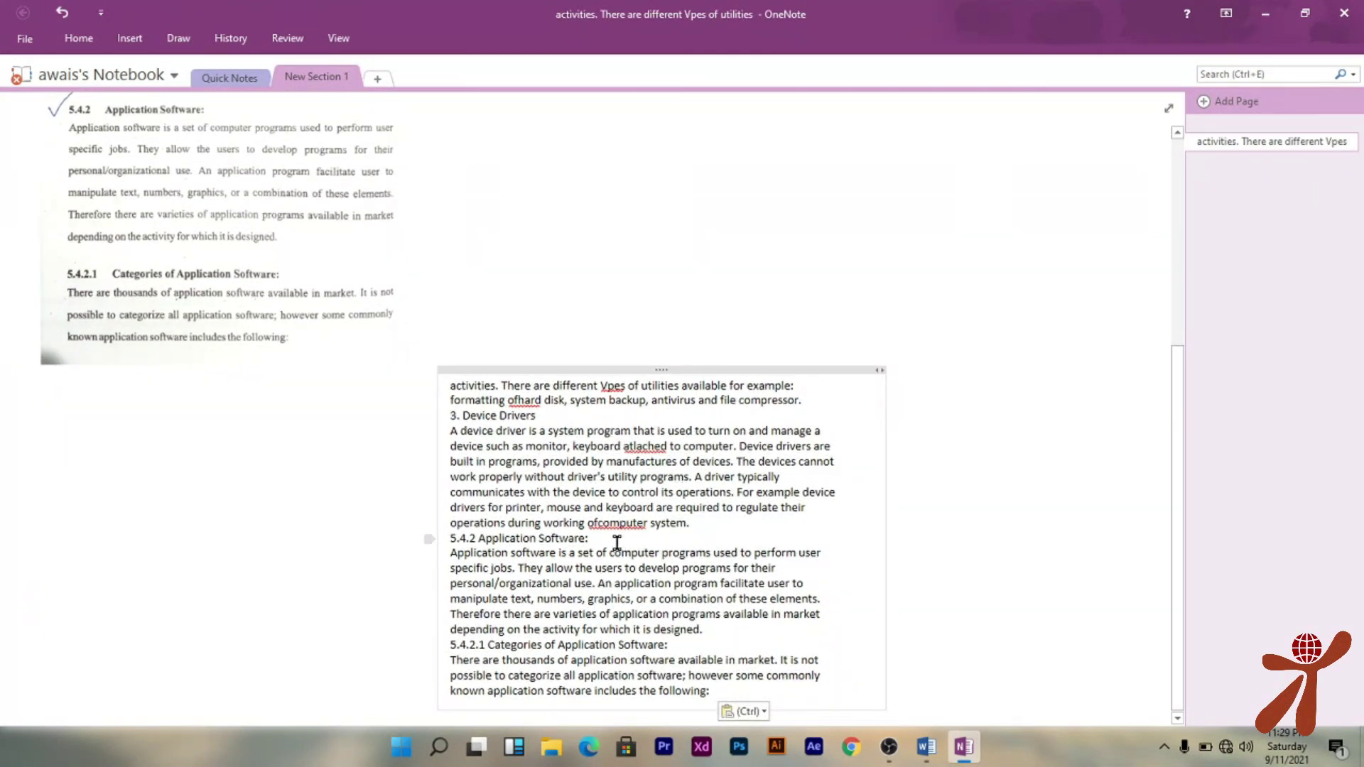
text(=)
key(BackSpace)
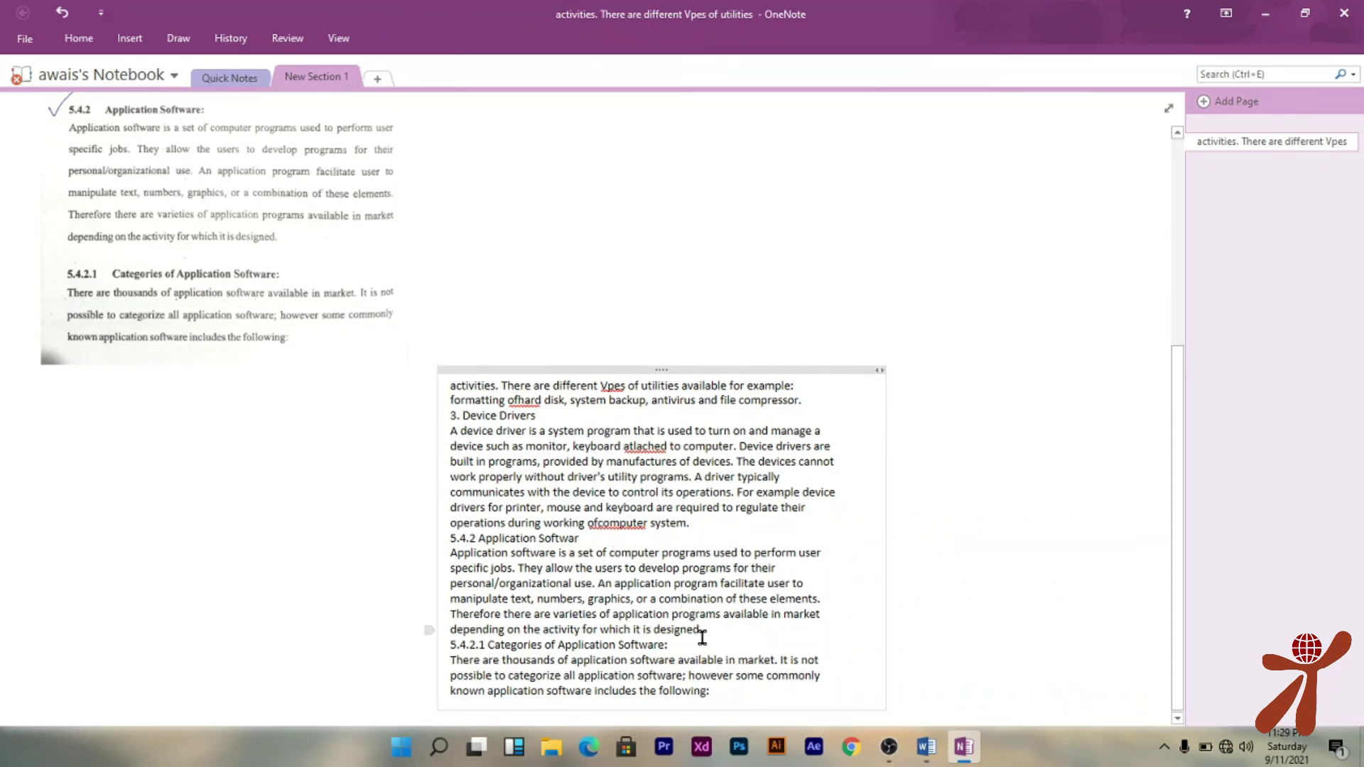
Select the whole pasted text block, clear the selection and minimize the OneNote window
drag(714, 693, 464, 377)
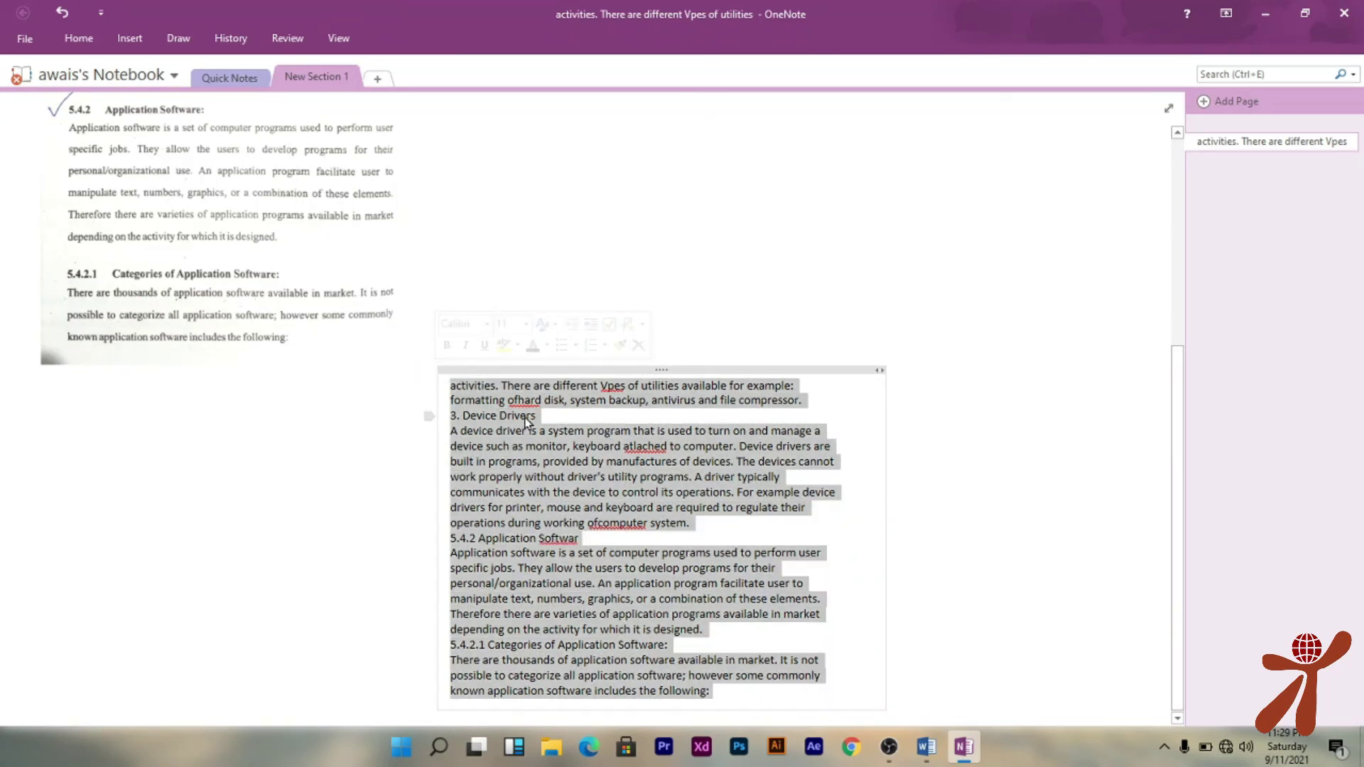
click(308, 454)
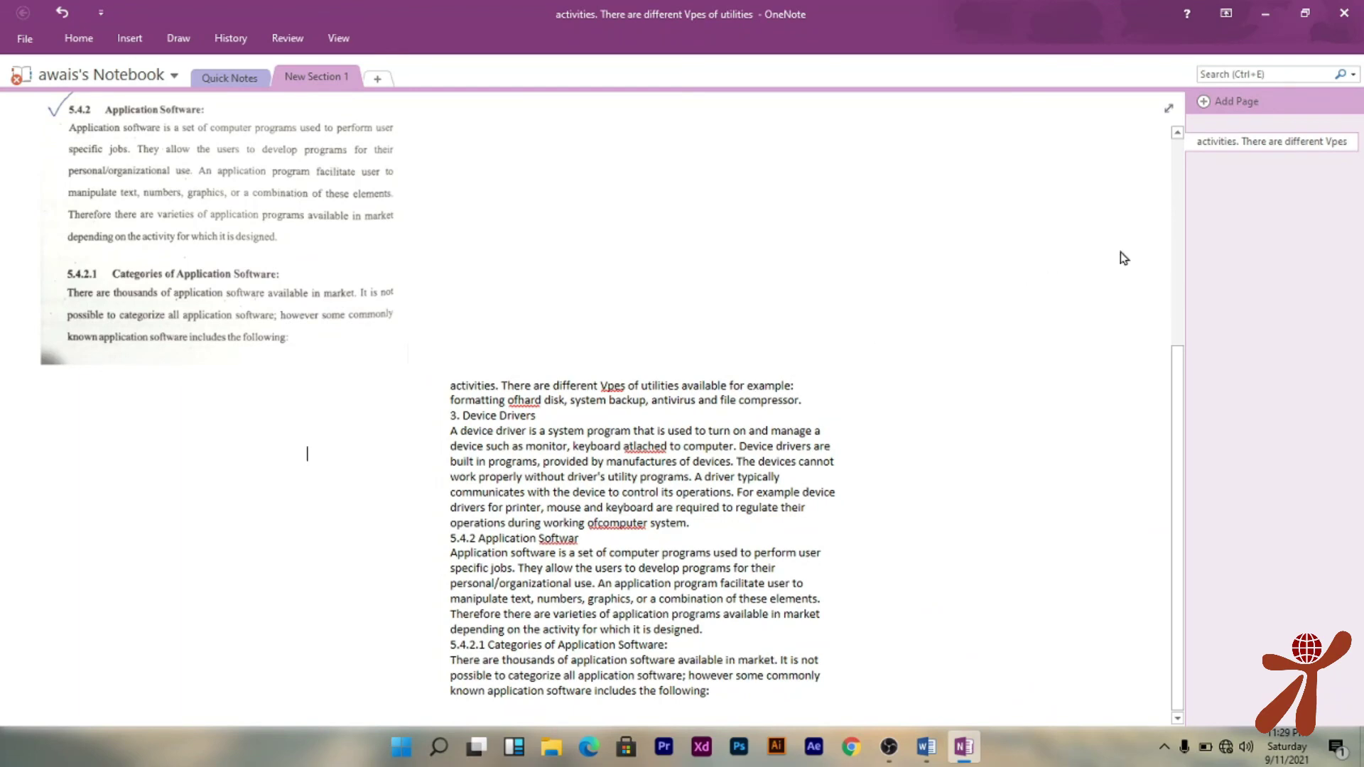
click(1269, 13)
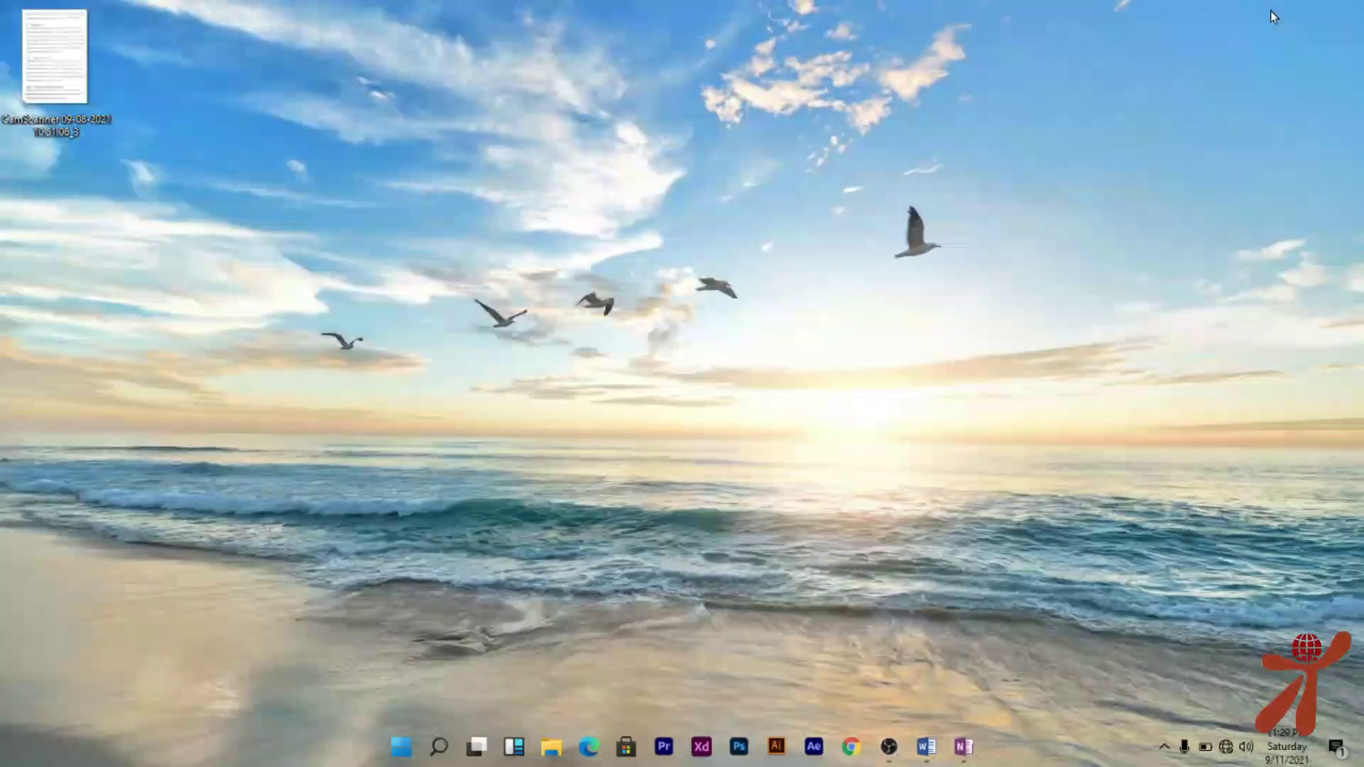